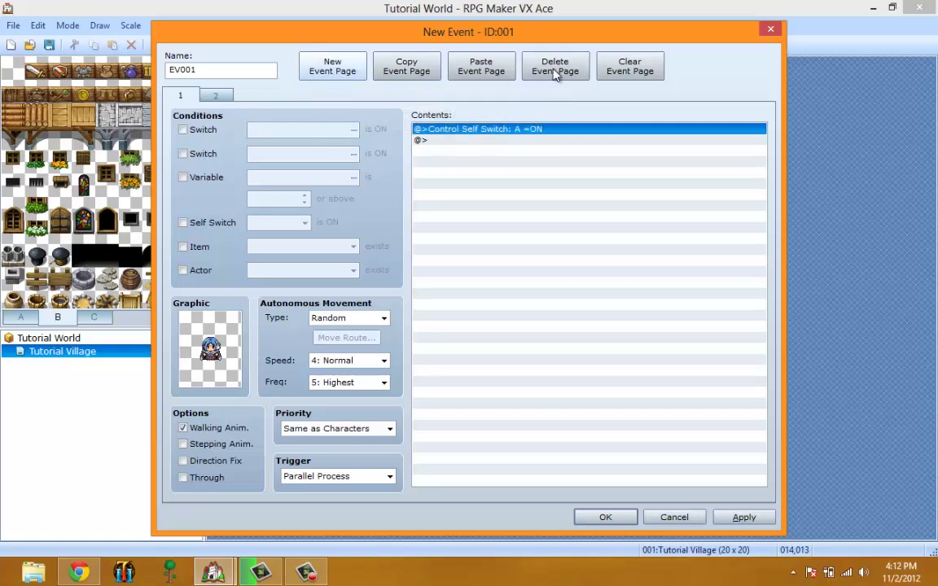
# Add a new event page, delete it again, and clear page 2 to blank defaults
pyautogui.click(326, 71)
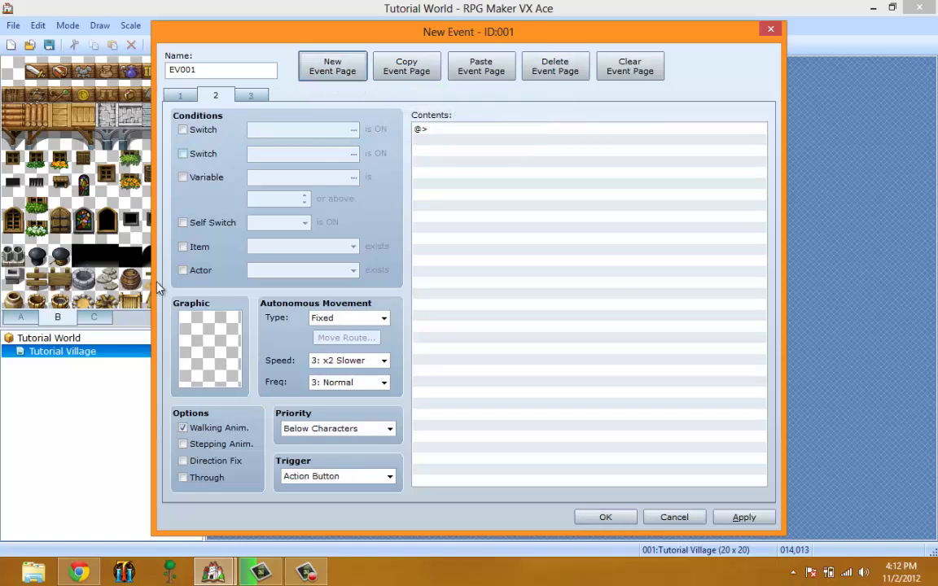
pyautogui.click(559, 74)
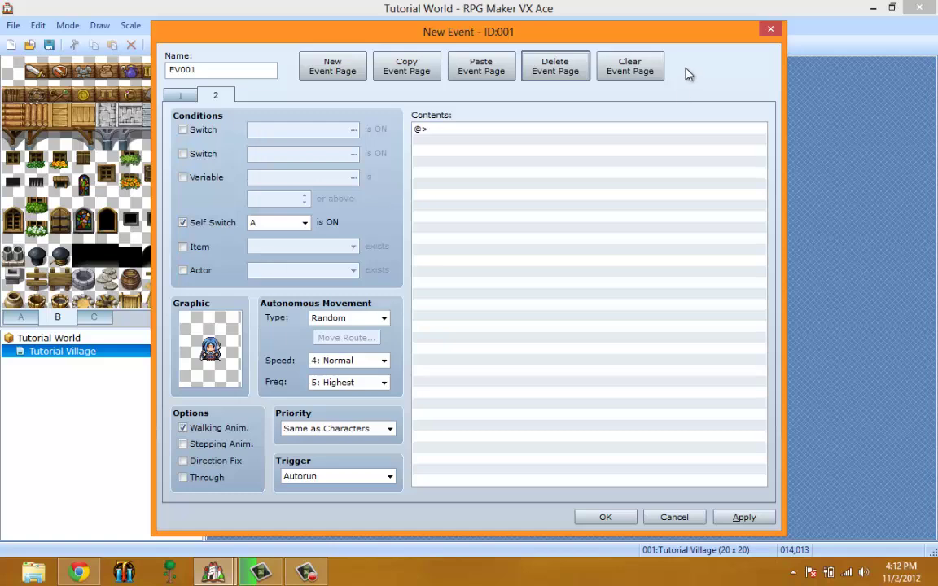
pyautogui.click(650, 74)
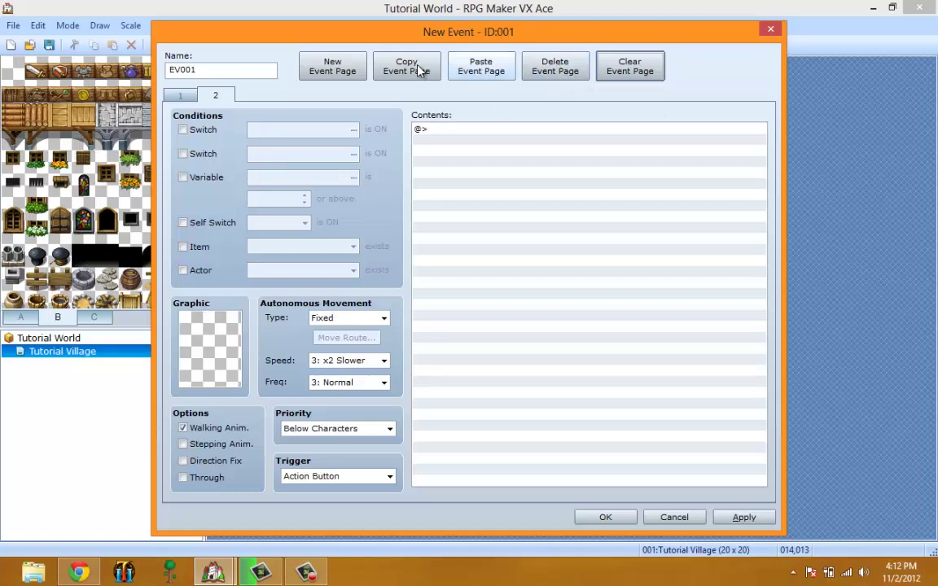
# Copy page 1, paste it as an extra page, then delete the pasted copy
pyautogui.click(171, 96)
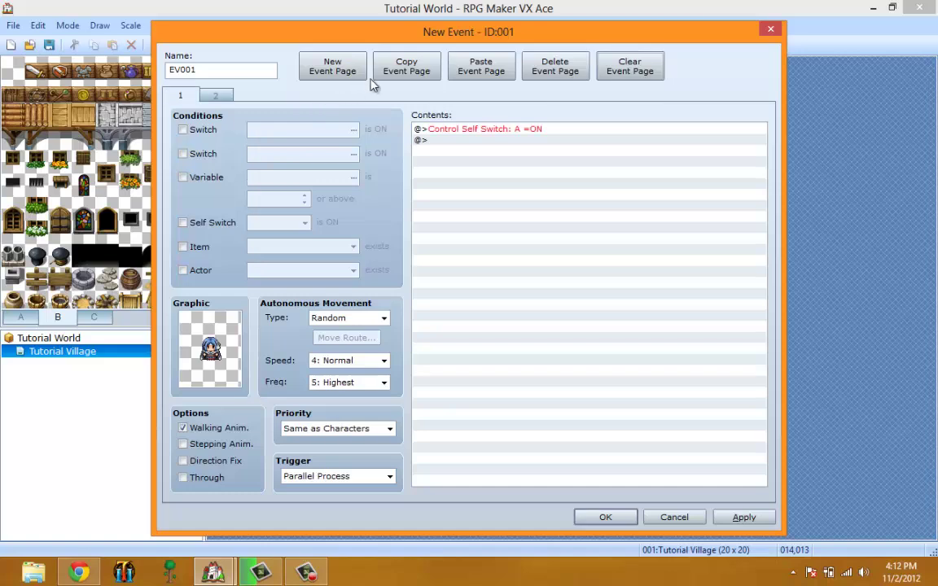
pyautogui.click(375, 65)
pyautogui.click(481, 67)
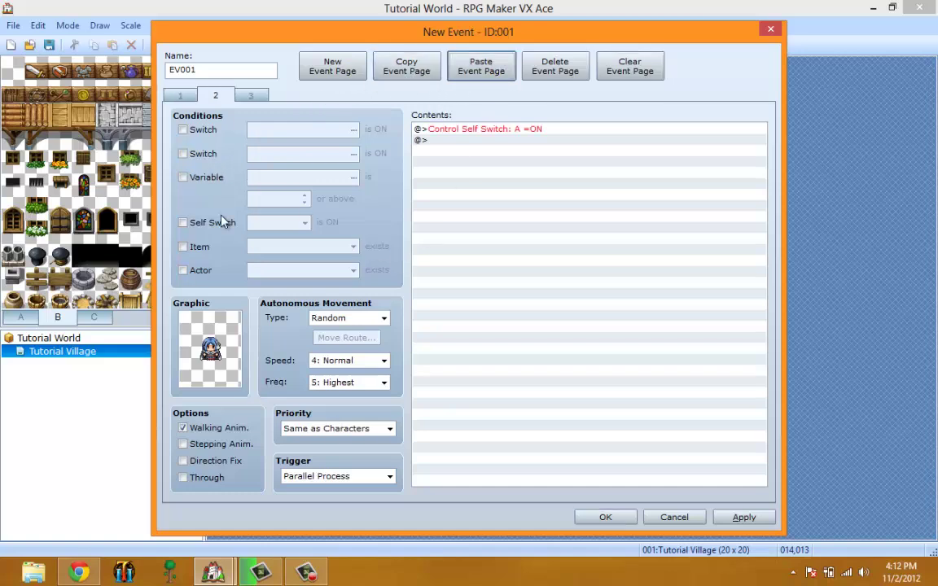
pyautogui.click(552, 69)
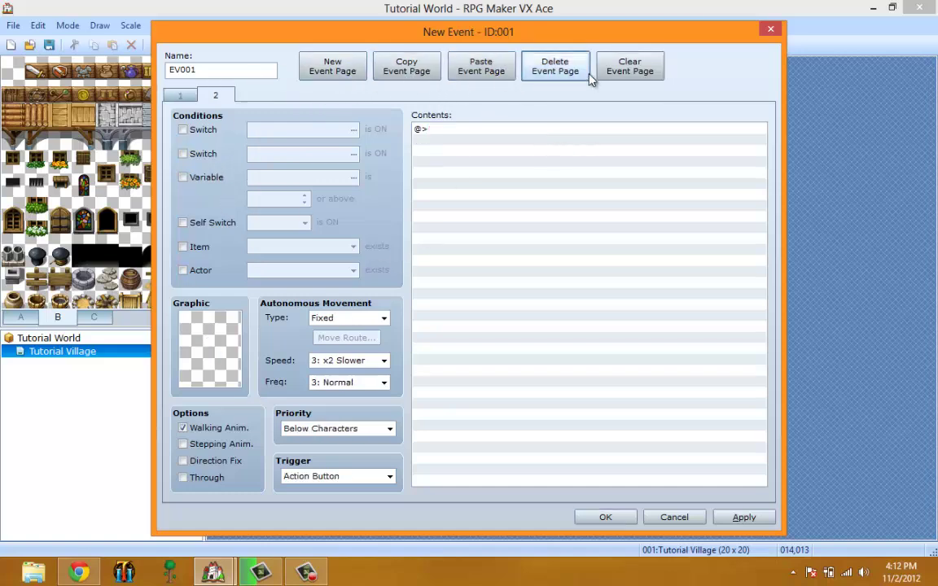
# Insert a Show Text command on page 2's empty @> line
pyautogui.rightClick(545, 140)
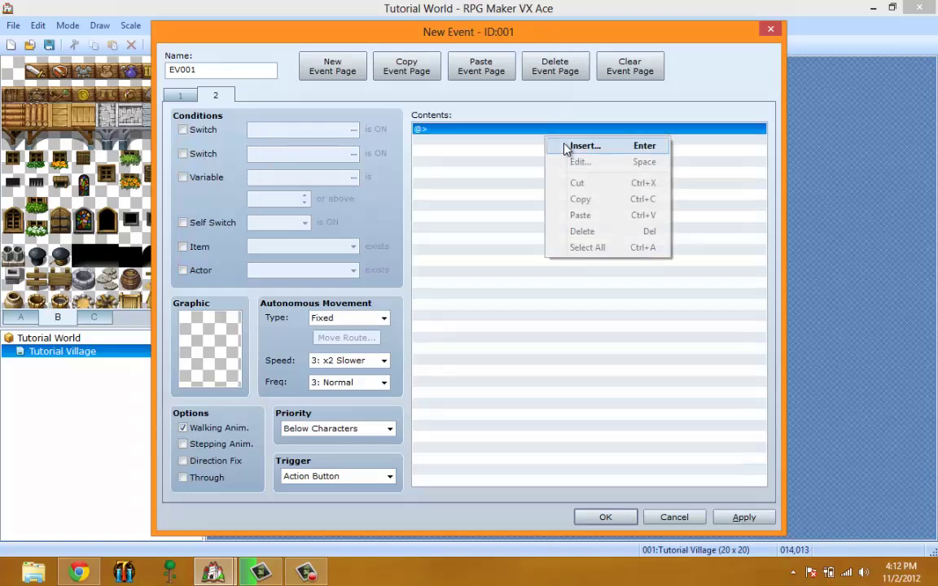
pyautogui.click(583, 147)
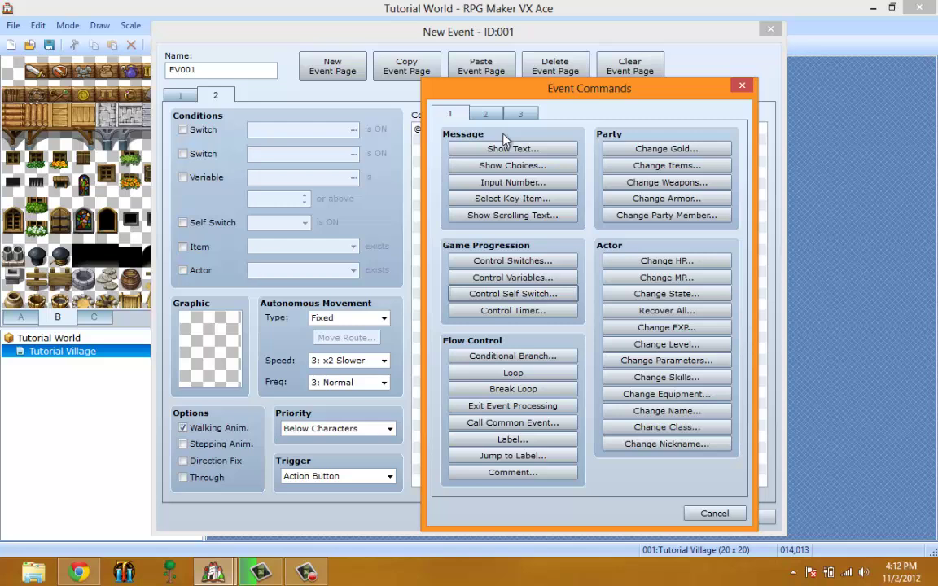
pyautogui.click(549, 149)
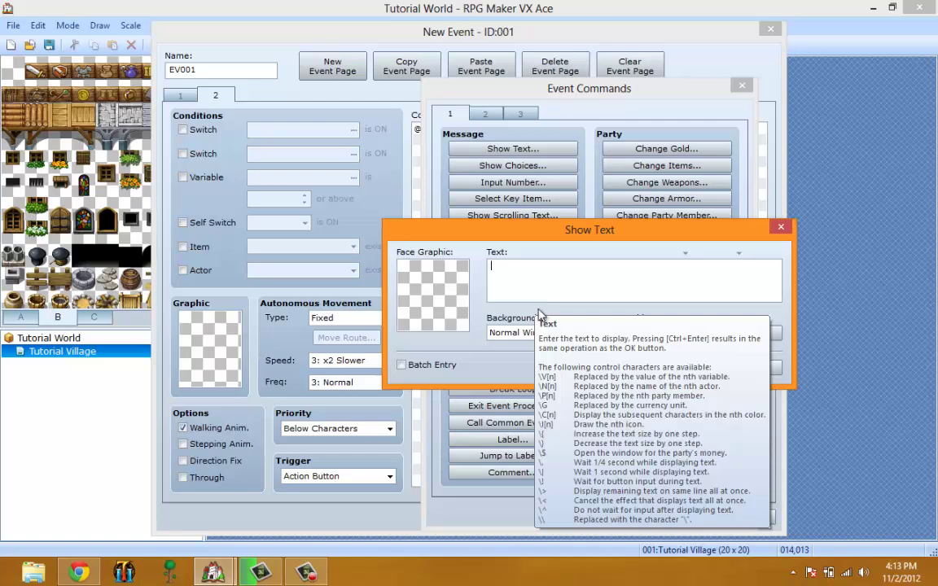
# Enter 'Hello' as the message text, leaving the face picker unused
pyautogui.doubleClick(446, 307)
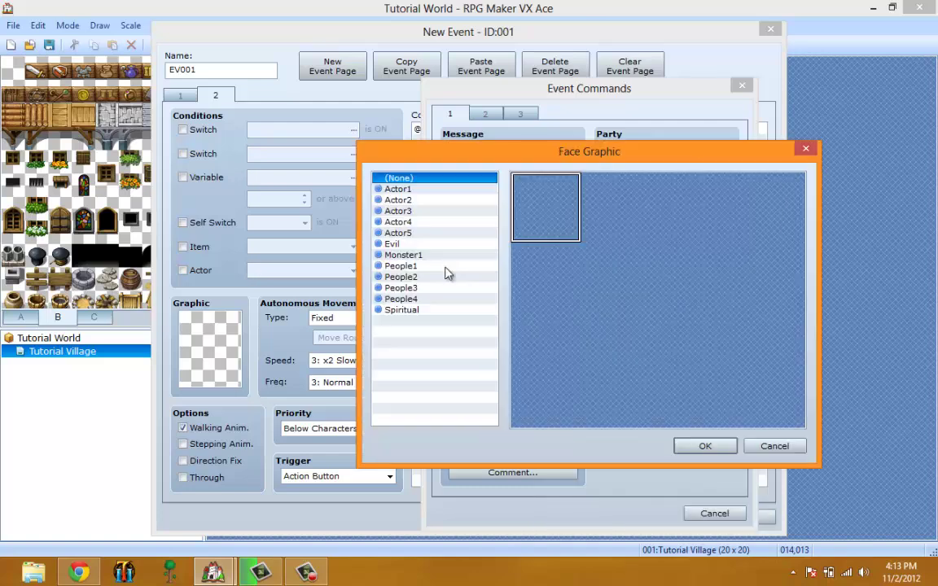
pyautogui.click(794, 445)
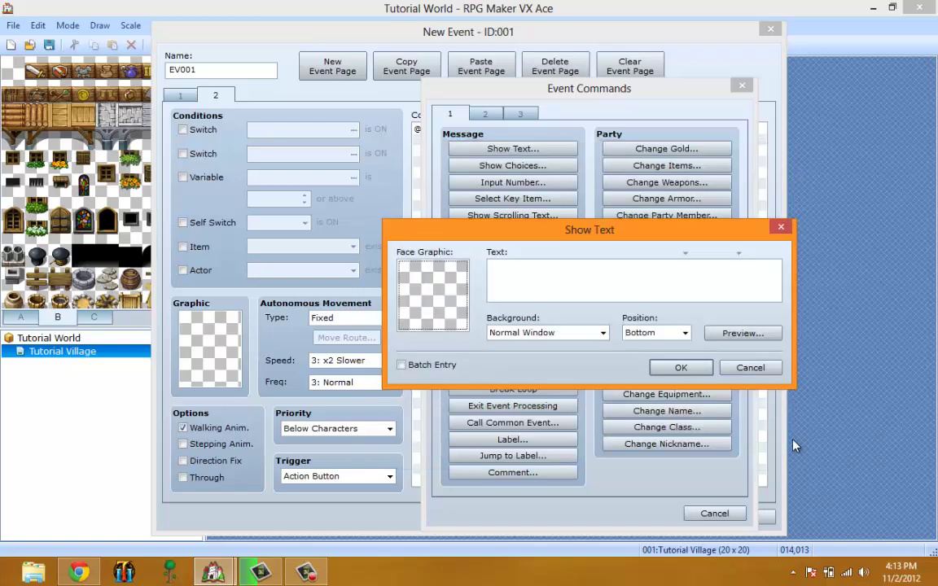
pyautogui.click(726, 288)
pyautogui.write('Hello')
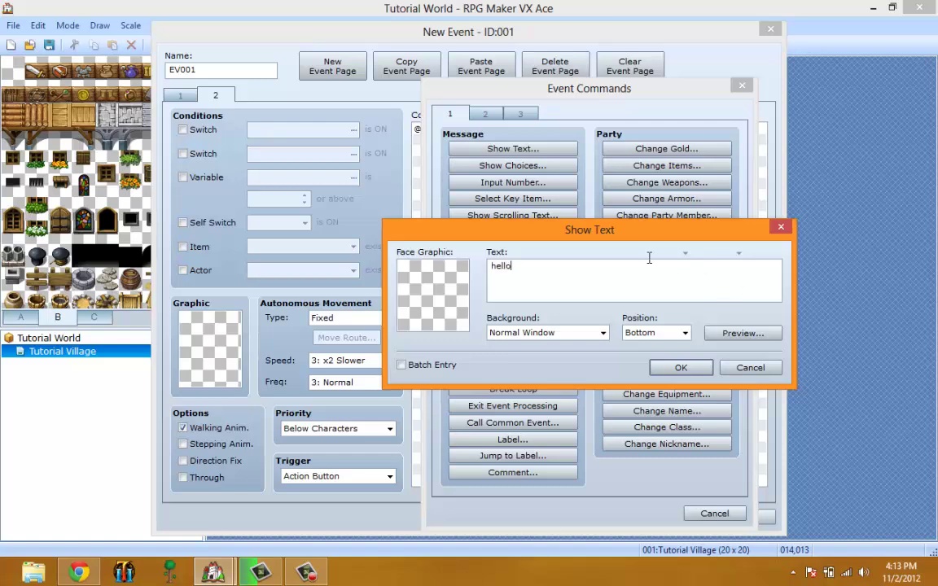
# Browse the Actor3 and People4 face sets but keep the message without a face graphic
pyautogui.doubleClick(427, 293)
pyautogui.click(411, 211)
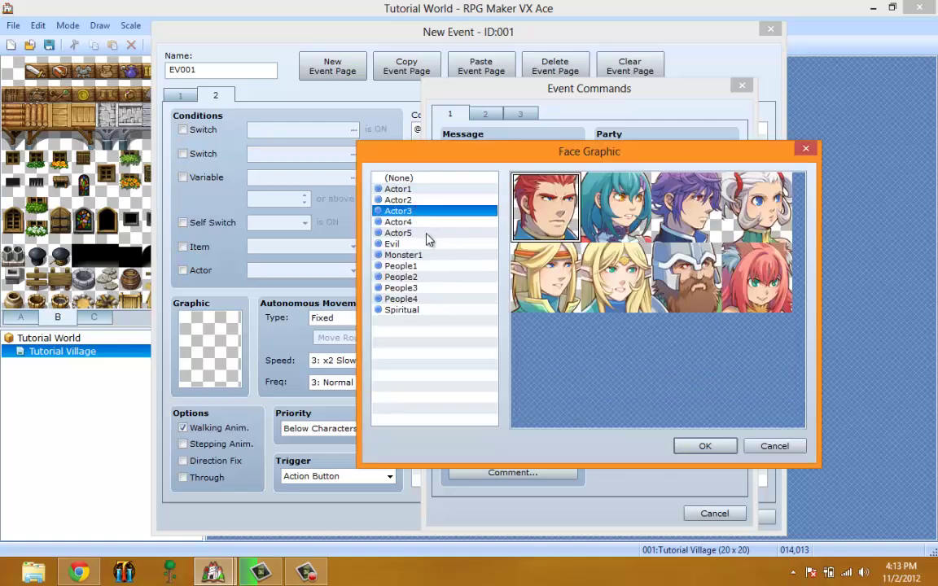
pyautogui.click(401, 265)
pyautogui.press('Escape')
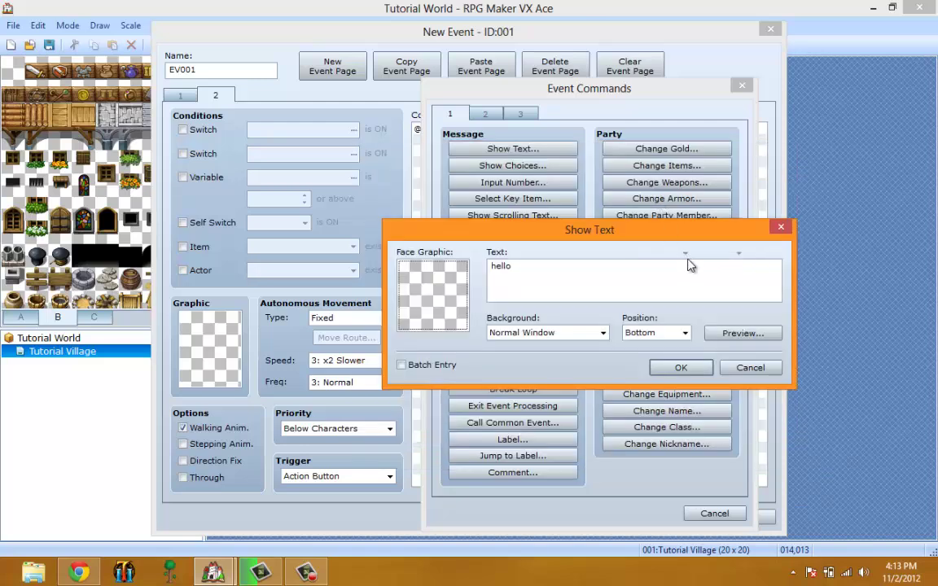
pyautogui.moveTo(687, 265)
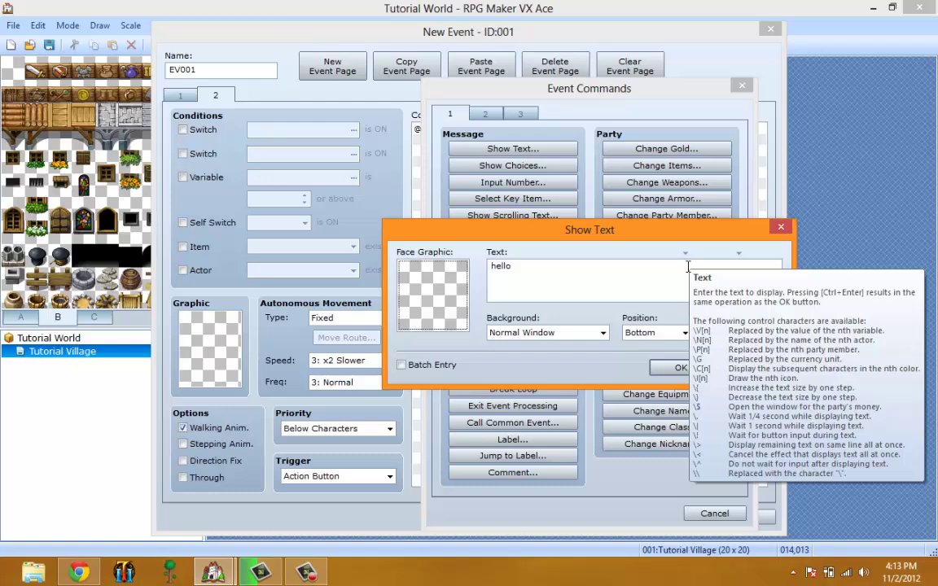
pyautogui.doubleClick(448, 304)
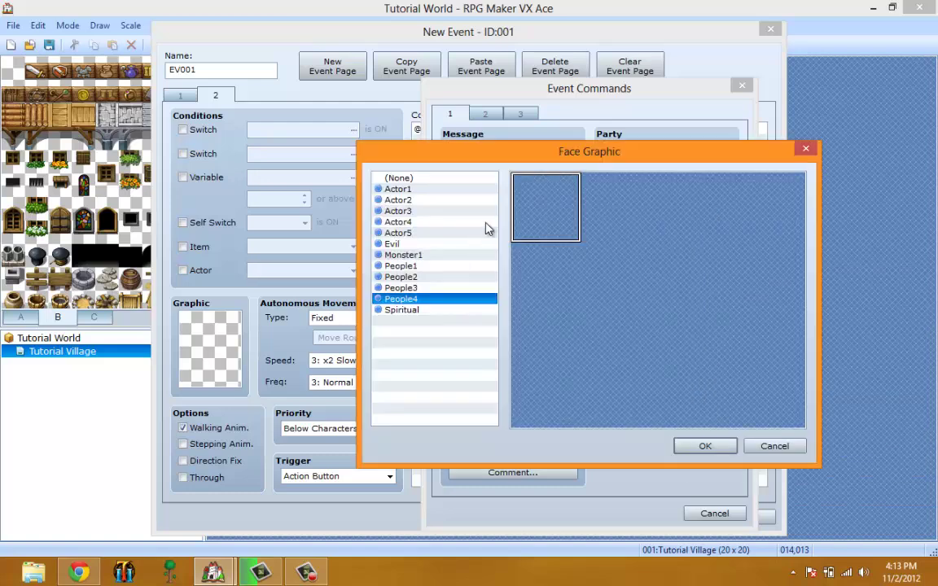
pyautogui.click(772, 446)
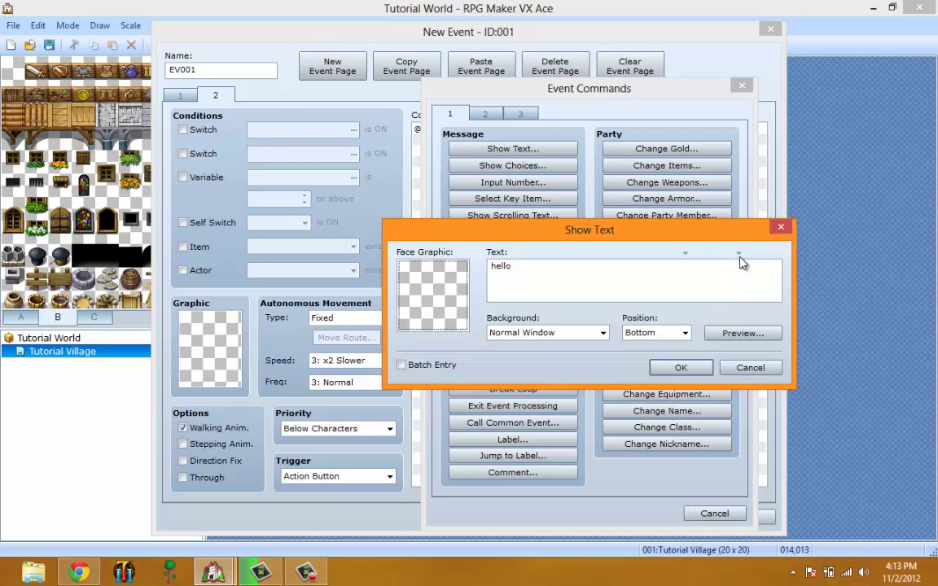
pyautogui.moveTo(703, 269)
# Set the message background to Dim Background and keep its position at Bottom
pyautogui.click(578, 333)
pyautogui.click(603, 333)
pyautogui.click(602, 333)
pyautogui.click(557, 359)
pyautogui.click(562, 336)
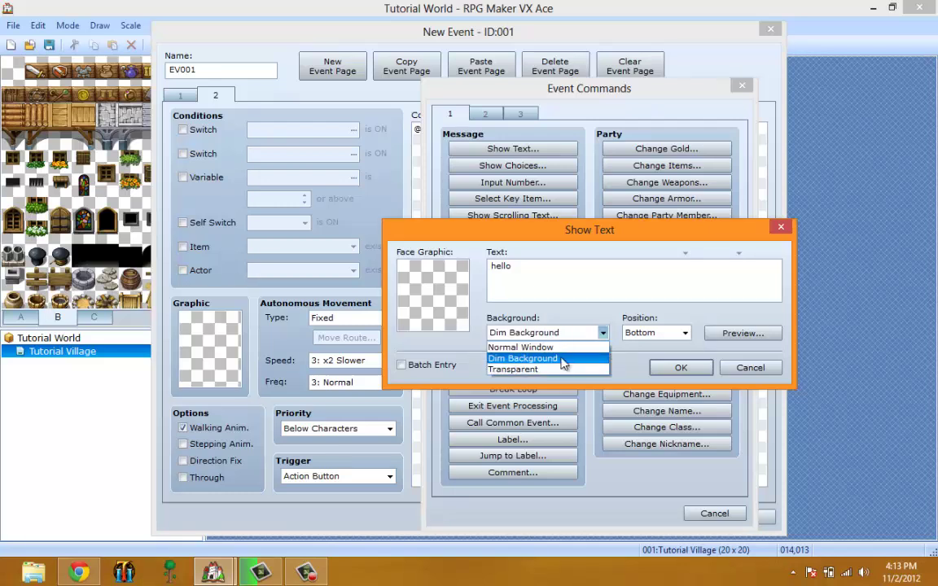
pyautogui.click(550, 329)
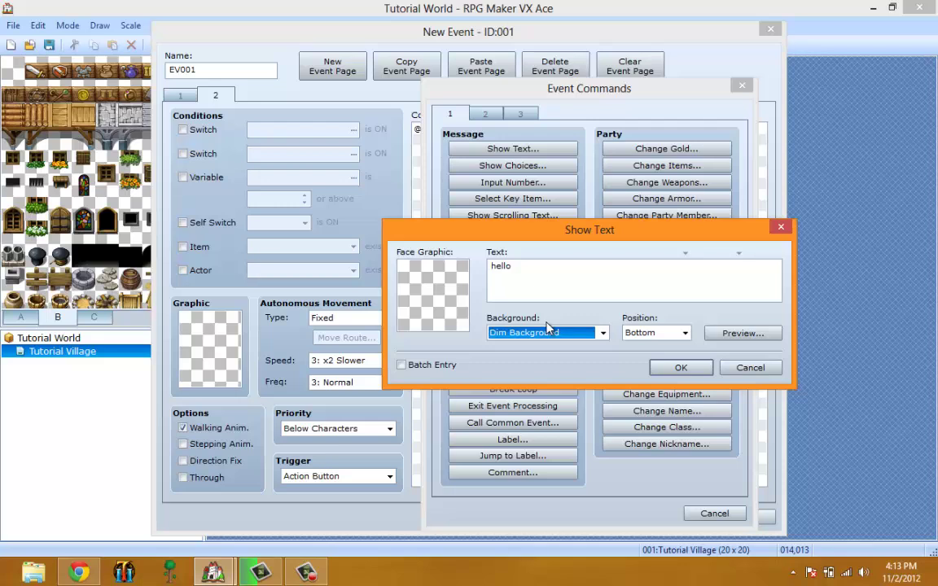
pyautogui.click(647, 334)
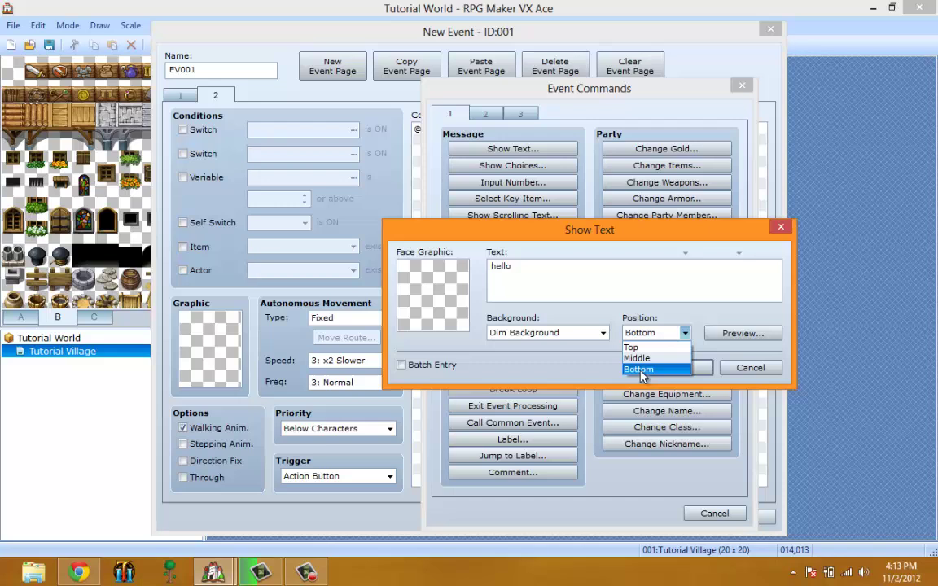
pyautogui.click(638, 369)
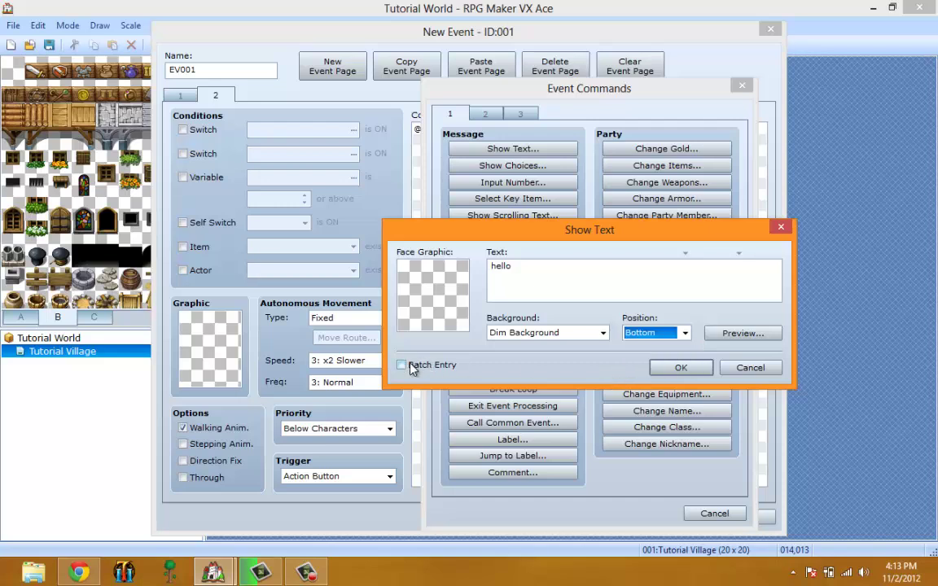
# Turn on Batch Entry, add lines below hello, and preview the message
pyautogui.click(403, 365)
pyautogui.click(564, 285)
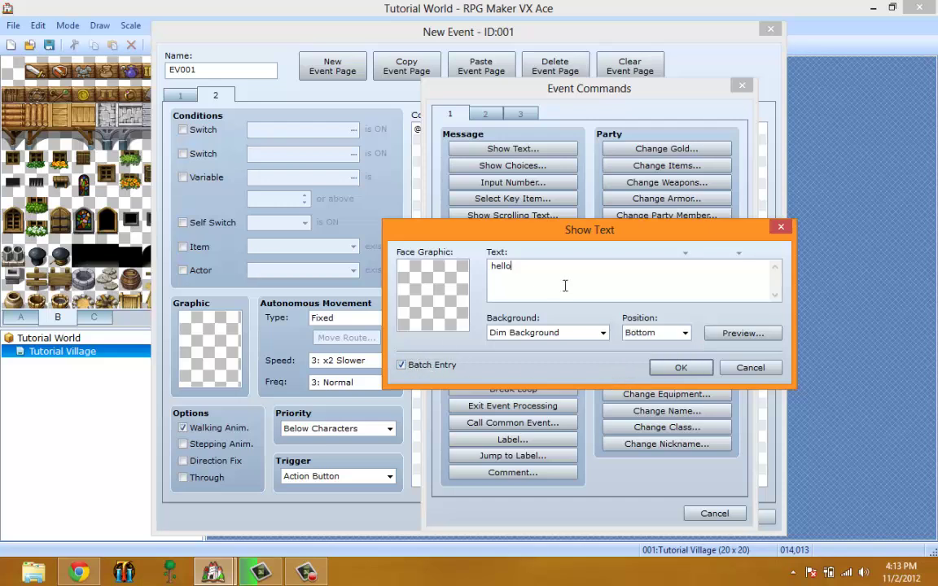
pyautogui.press('Return')
pyautogui.press('Return')
pyautogui.press('Return')
pyautogui.moveTo(774, 291); pyautogui.dragTo(777, 279)
pyautogui.click(741, 333)
pyautogui.click(757, 360)
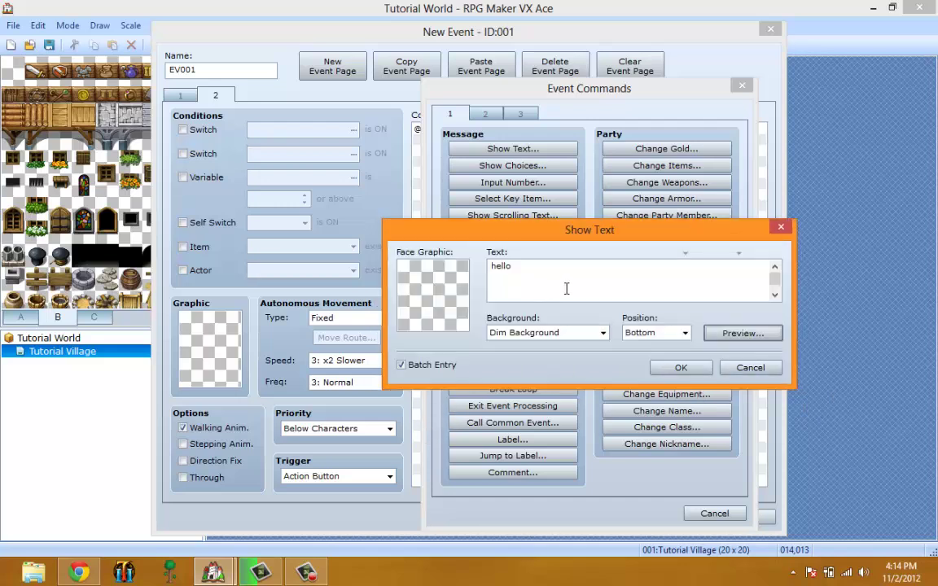
# Preview with a Normal Window background, then discard the message for a Yes/No Show Choices prompt
pyautogui.click(601, 331)
pyautogui.click(541, 344)
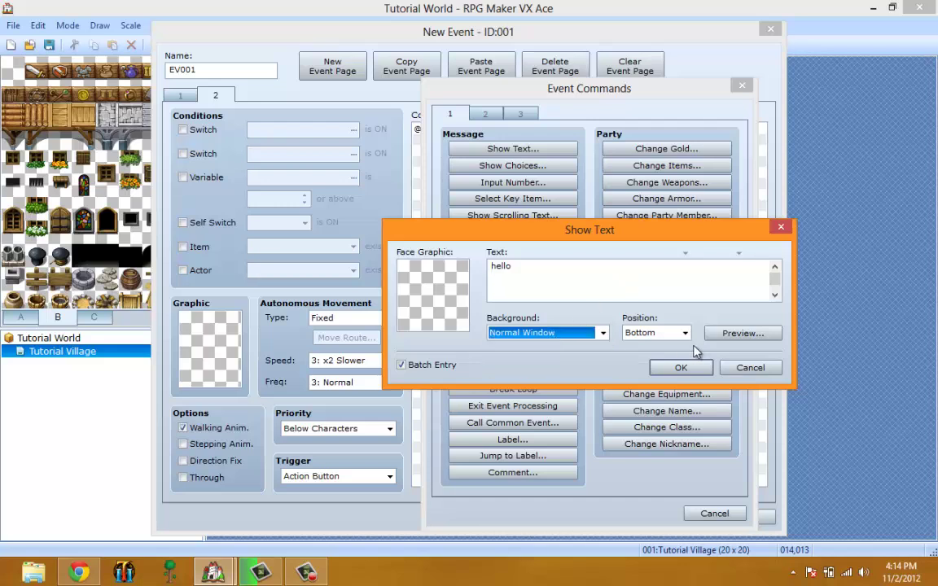
pyautogui.click(727, 334)
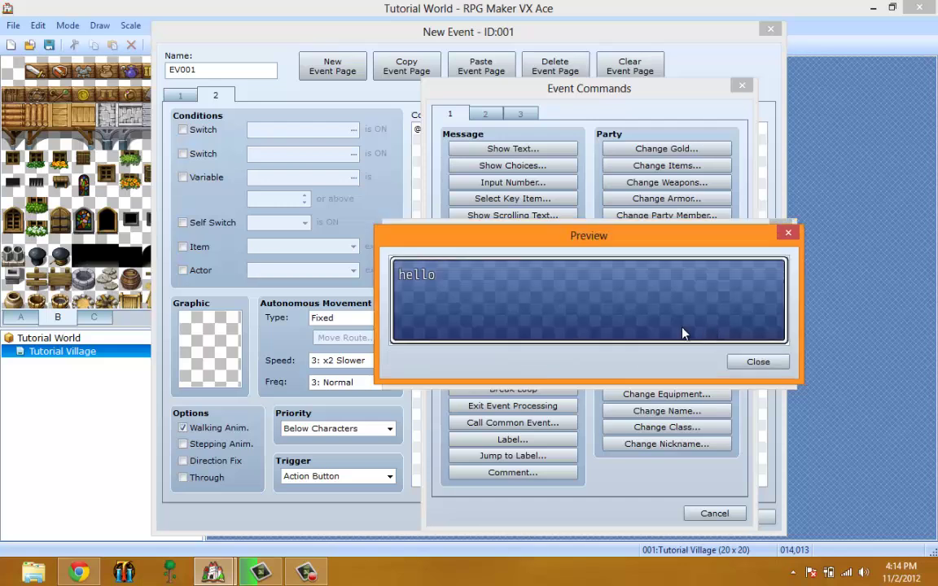
pyautogui.click(737, 366)
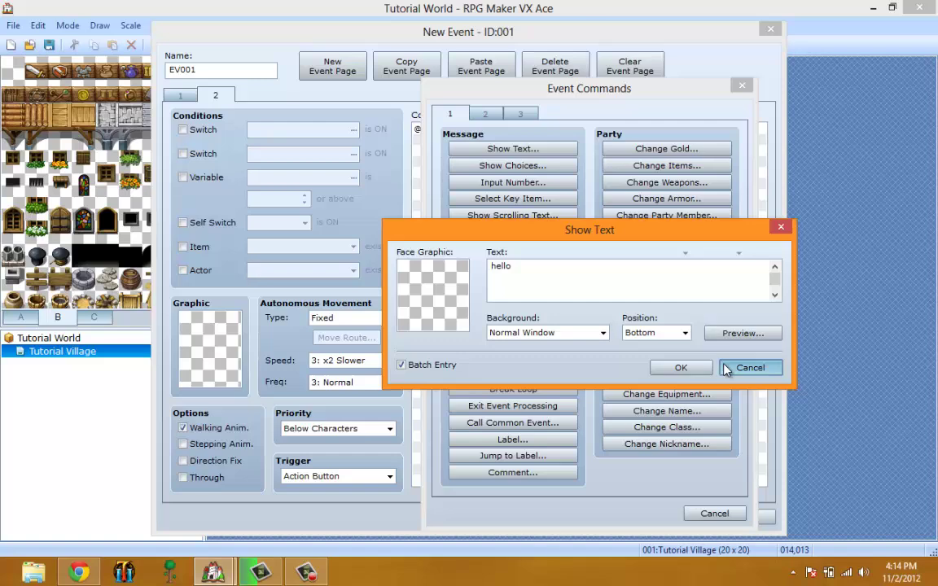
pyautogui.click(729, 368)
pyautogui.click(521, 167)
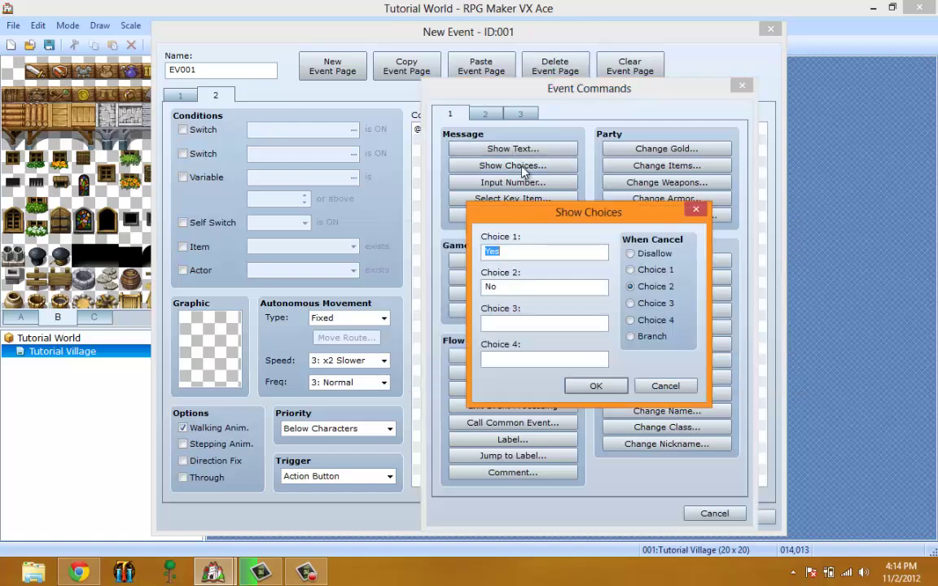
pyautogui.click(569, 280)
pyautogui.click(696, 210)
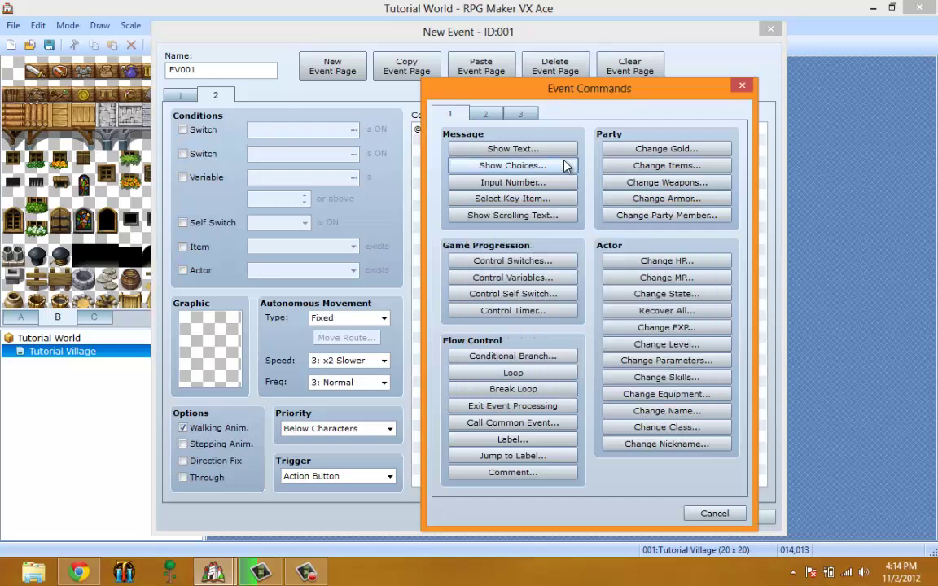
pyautogui.click(530, 185)
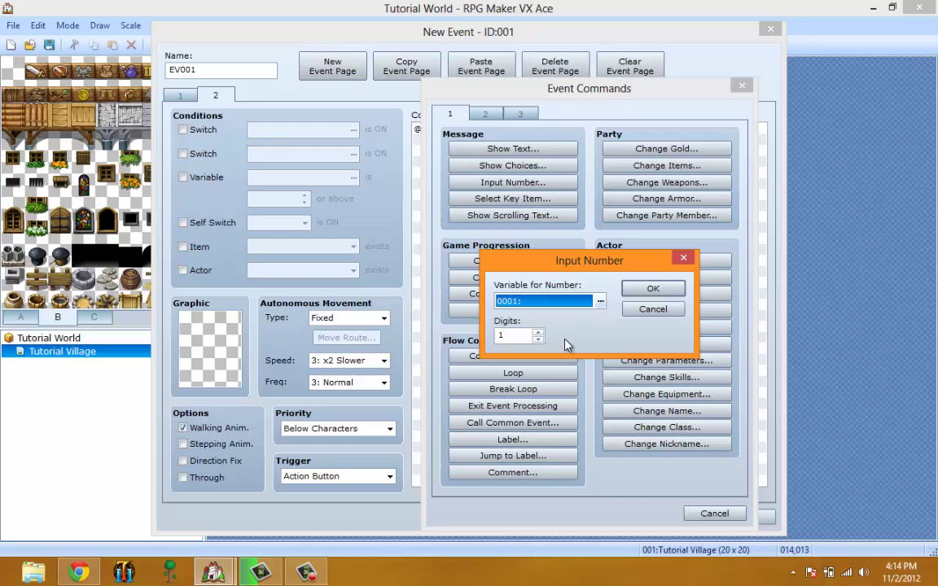
pyautogui.click(538, 332)
pyautogui.click(539, 332)
pyautogui.click(538, 332)
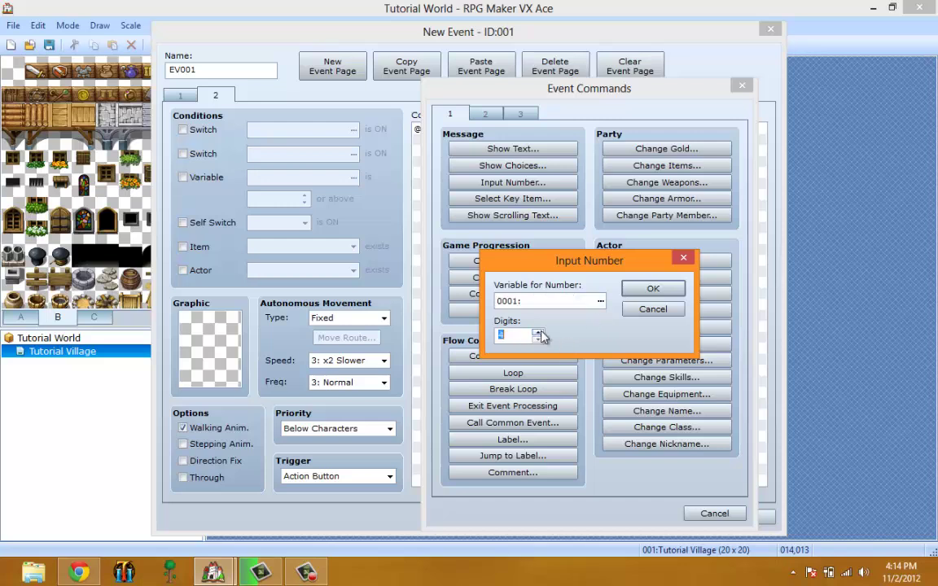
pyautogui.click(661, 313)
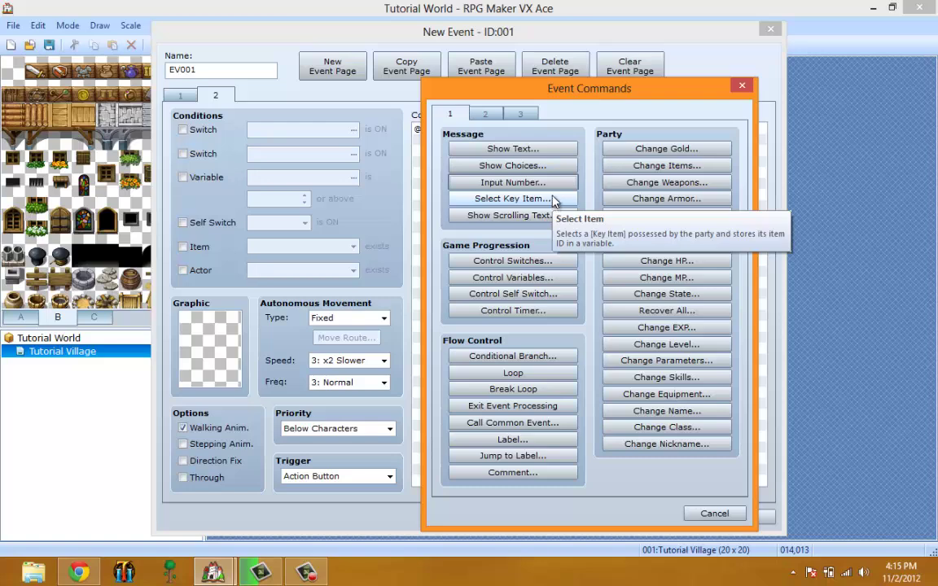
# Try the Select Key Item and Show Scrolling Text commands, cancelling both
pyautogui.click(553, 200)
pyautogui.click(600, 317)
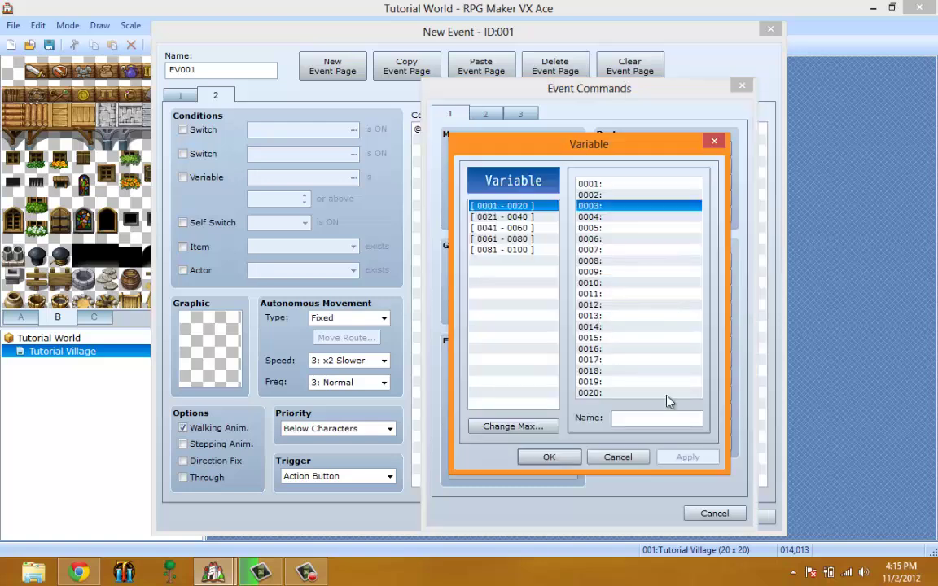
pyautogui.click(621, 461)
pyautogui.click(653, 324)
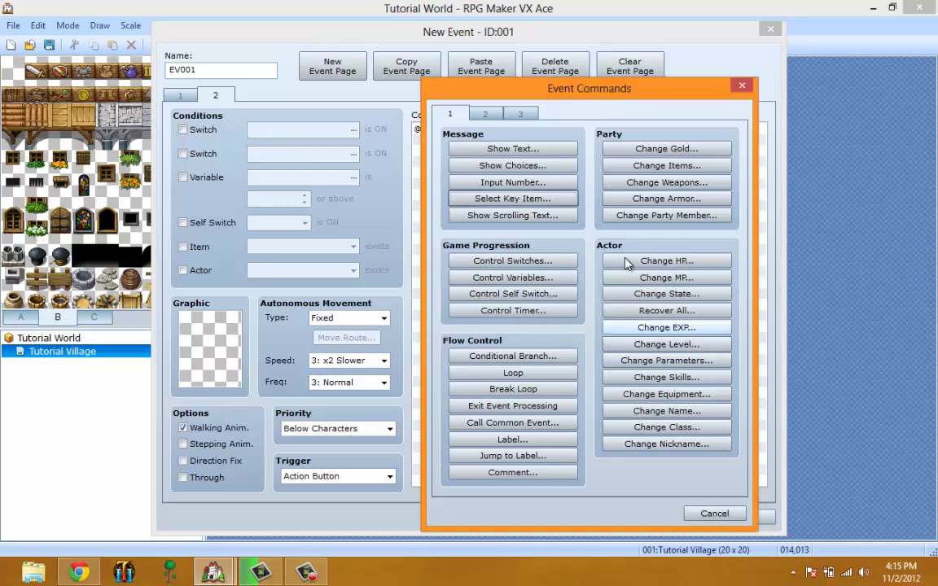
pyautogui.click(533, 215)
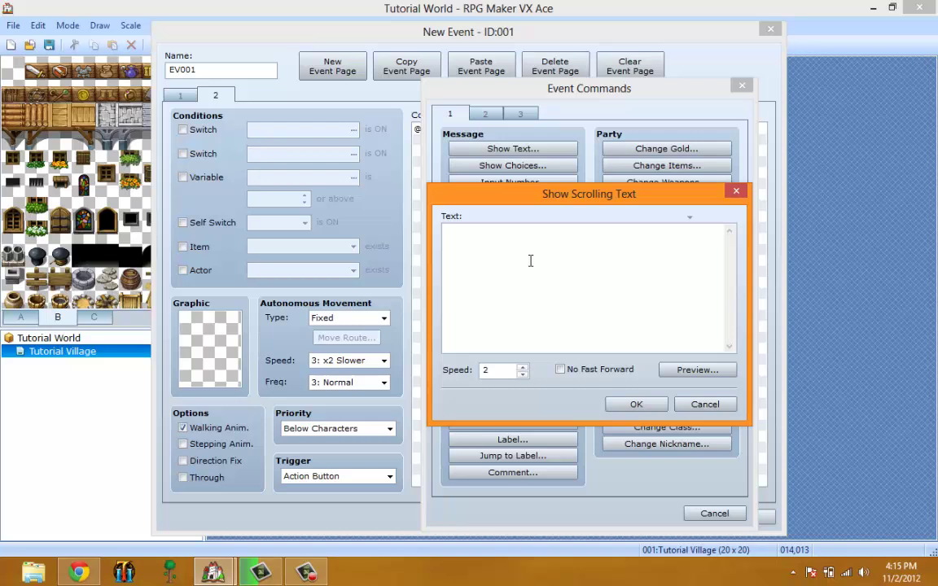
pyautogui.write('klkkkkkkkkkkkkjhhgh')
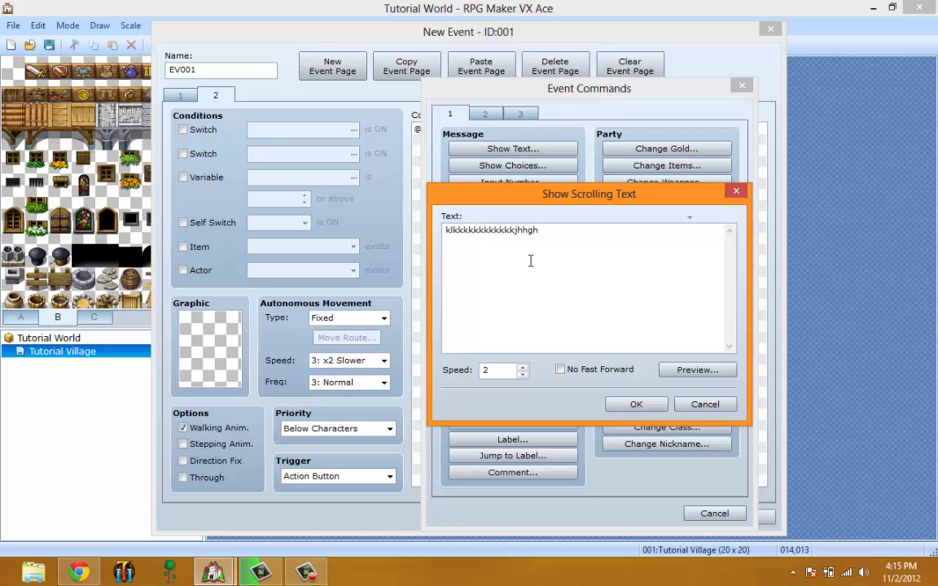
pyautogui.hotkey('ctrl', 'a')
pyautogui.write('ggg')
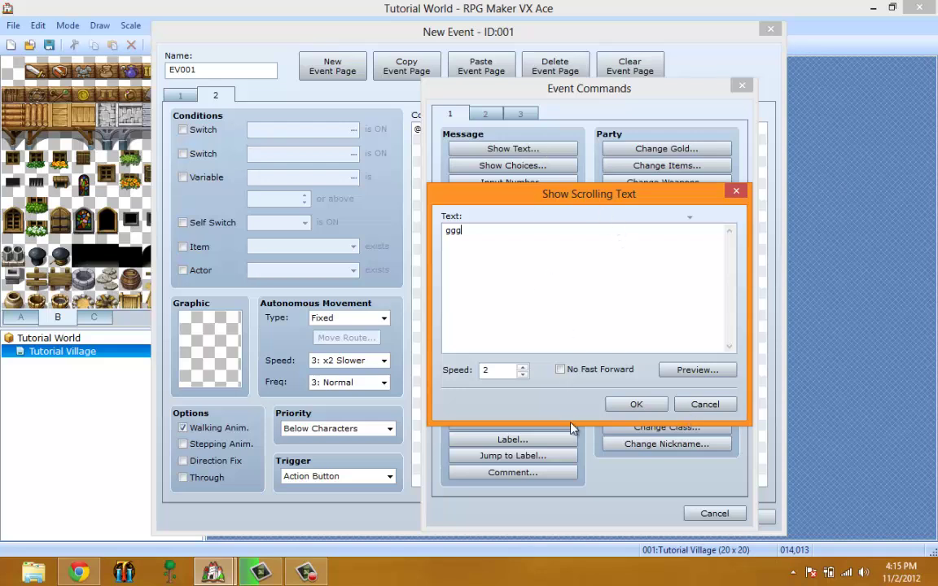
pyautogui.click(705, 403)
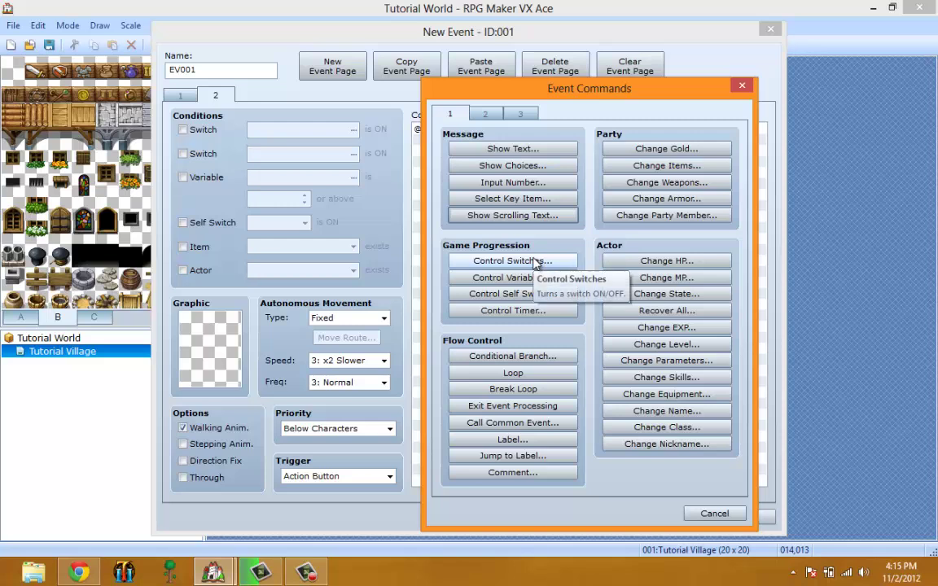
# Add a Control Timer Start (0 min 0 sec) command, then delete it from page 2
pyautogui.click(558, 309)
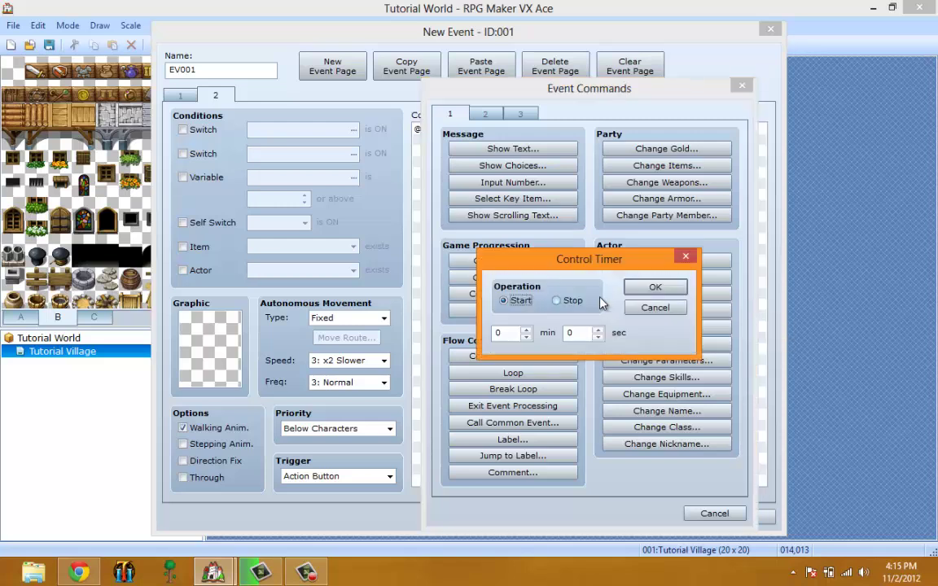
pyautogui.click(557, 301)
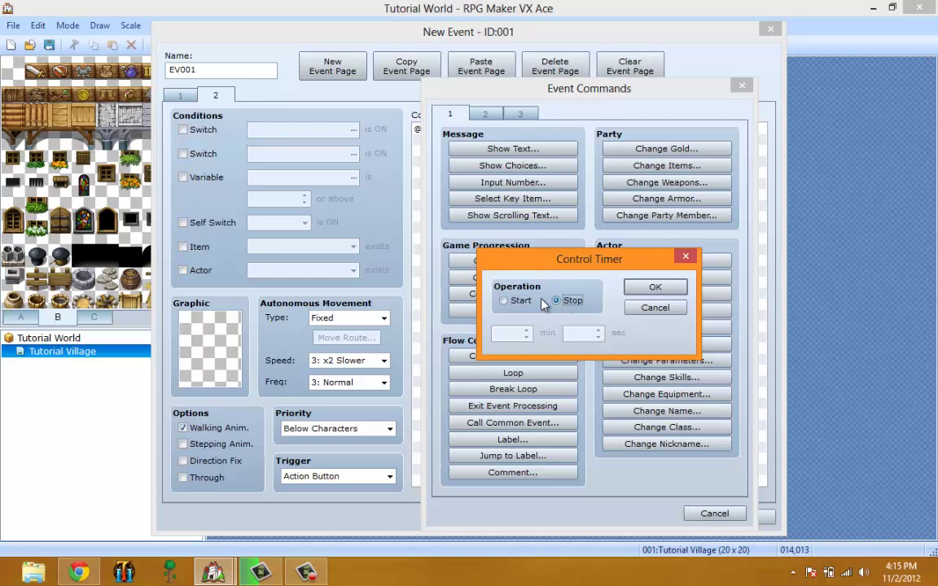
pyautogui.click(503, 300)
pyautogui.click(656, 286)
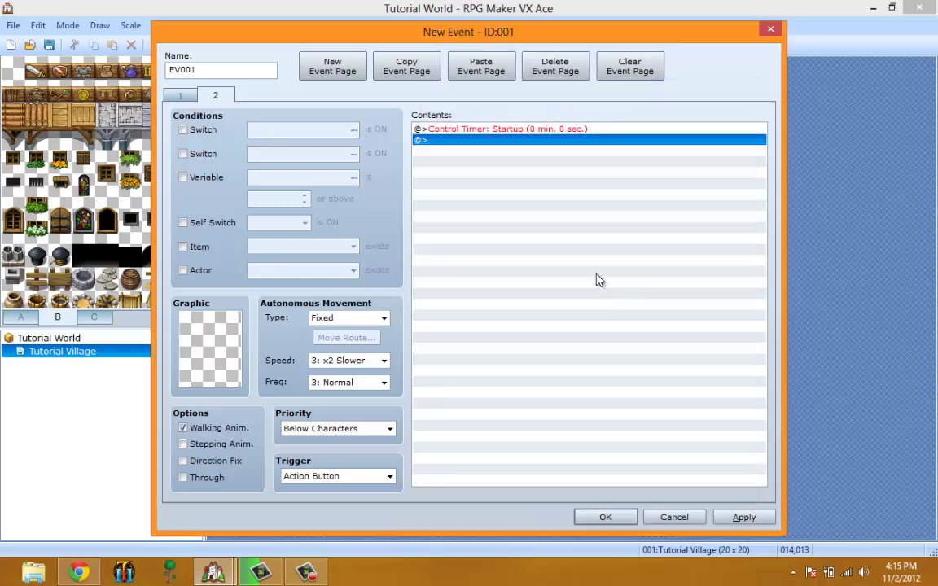
pyautogui.click(515, 129)
pyautogui.rightClick(525, 129)
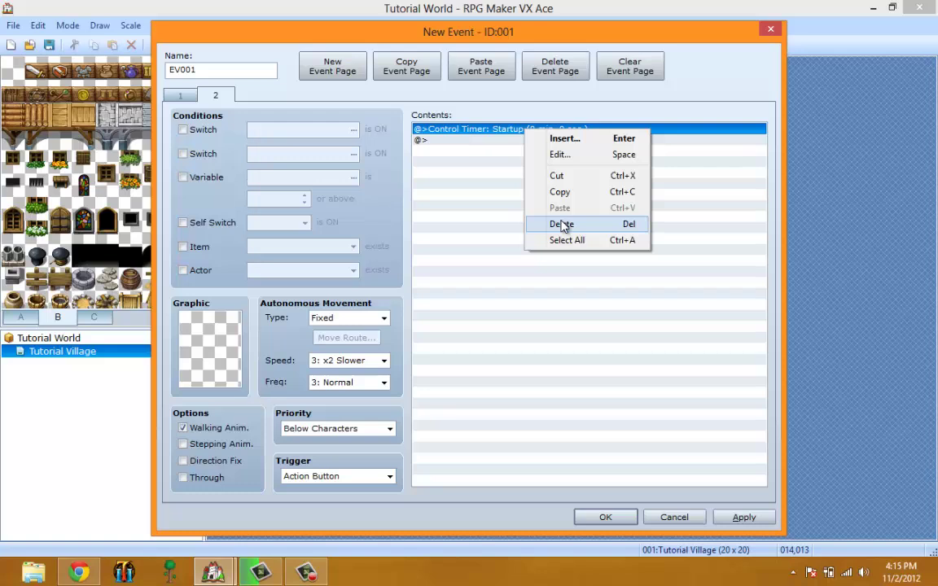
pyautogui.click(562, 226)
pyautogui.rightClick(486, 131)
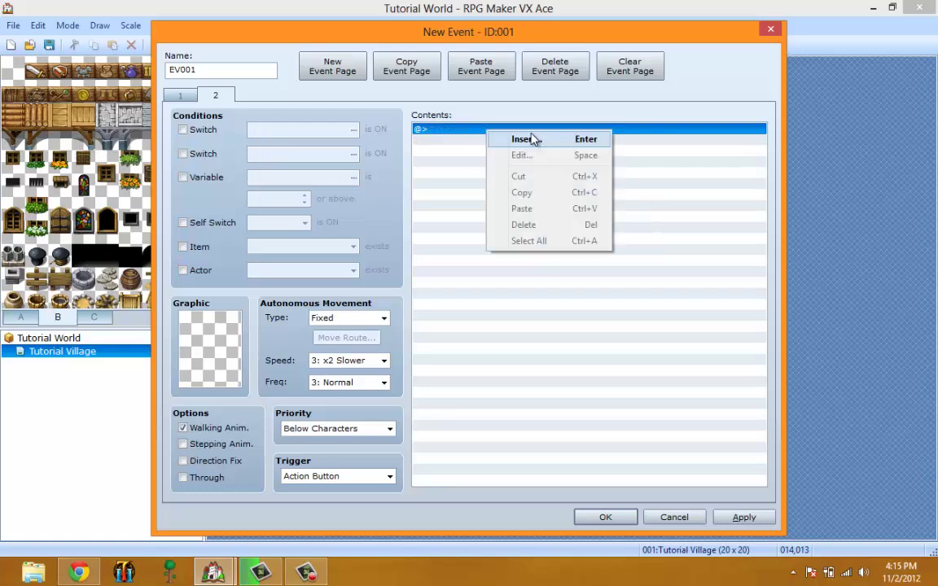
# Insert a Conditional Branch on Switch [0001] == ON, with an Else section
pyautogui.click(525, 139)
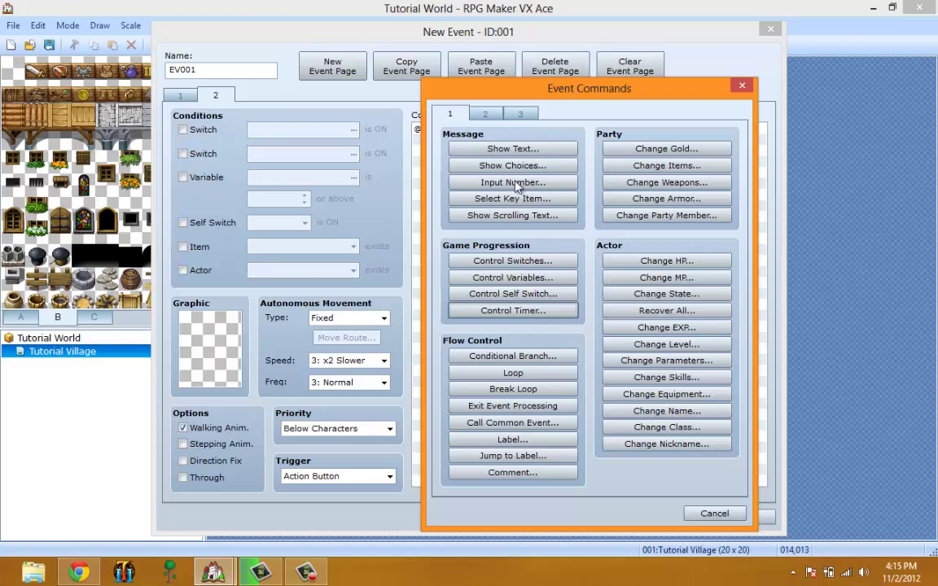
pyautogui.moveTo(482, 90); pyautogui.dragTo(476, 53)
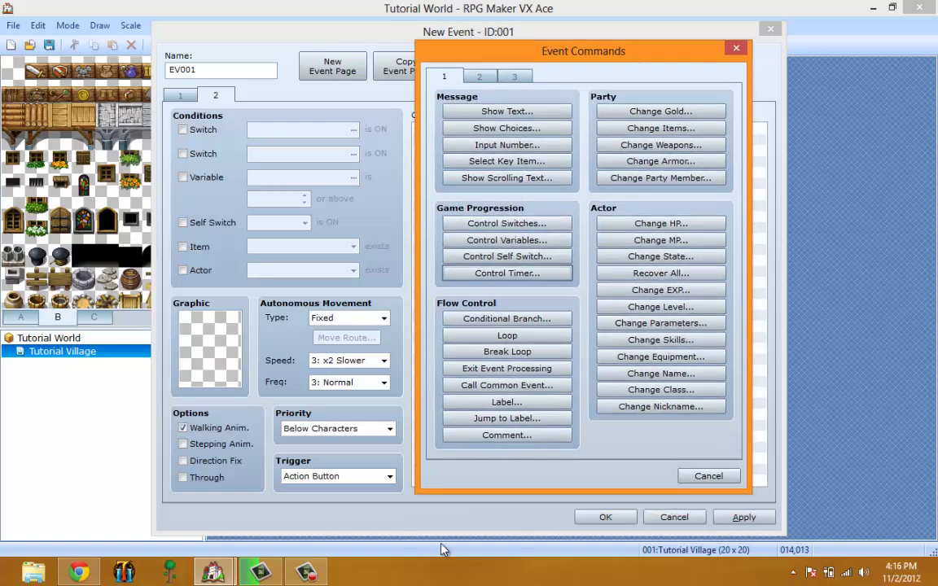
pyautogui.click(303, 577)
pyautogui.click(542, 320)
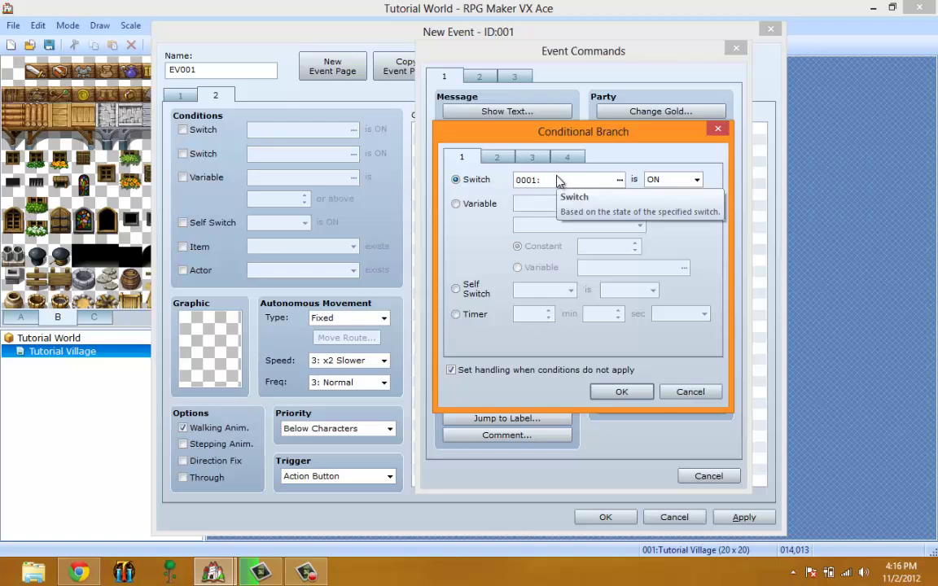
pyautogui.click(621, 392)
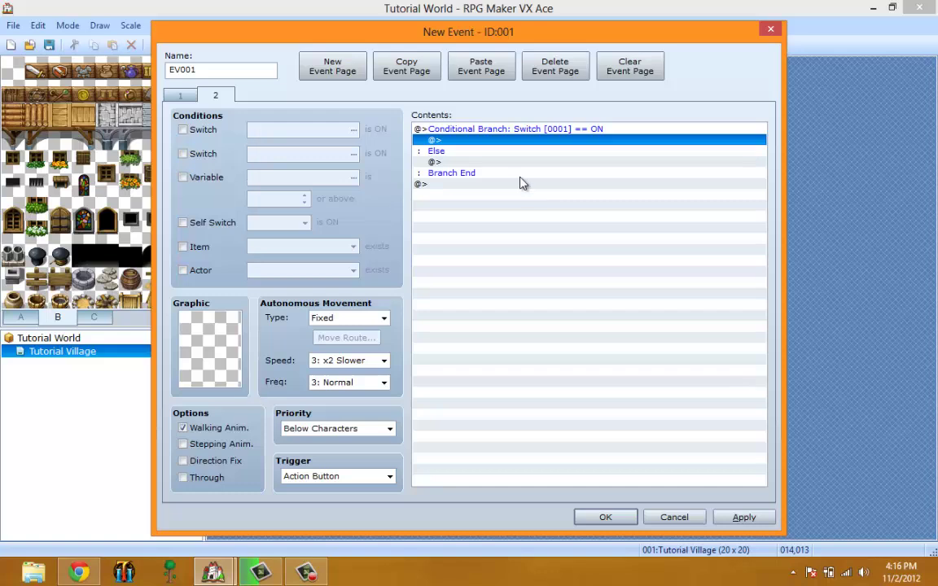
# Edit the conditional branch to check for Item 001:Potion in the inventory
pyautogui.click(515, 129)
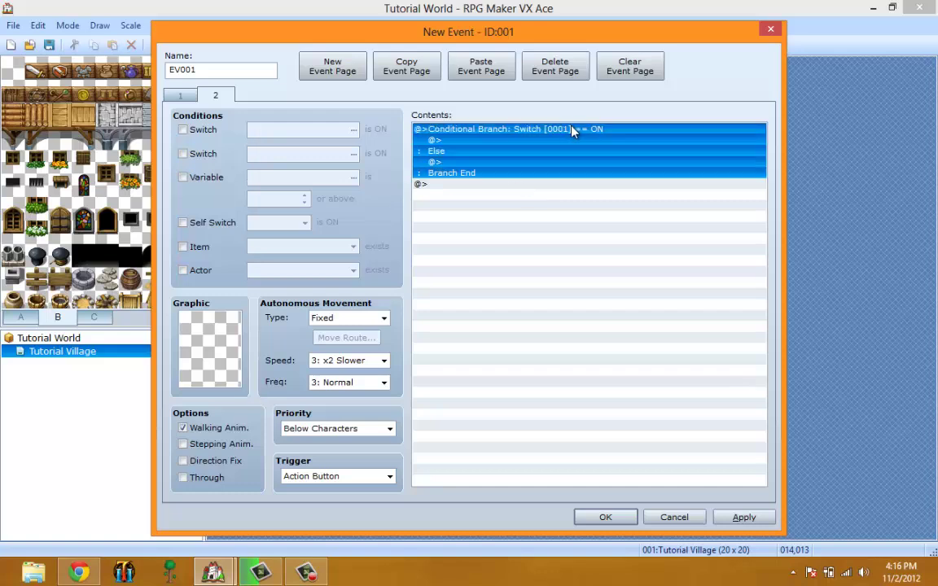
pyautogui.click(518, 140)
pyautogui.click(462, 162)
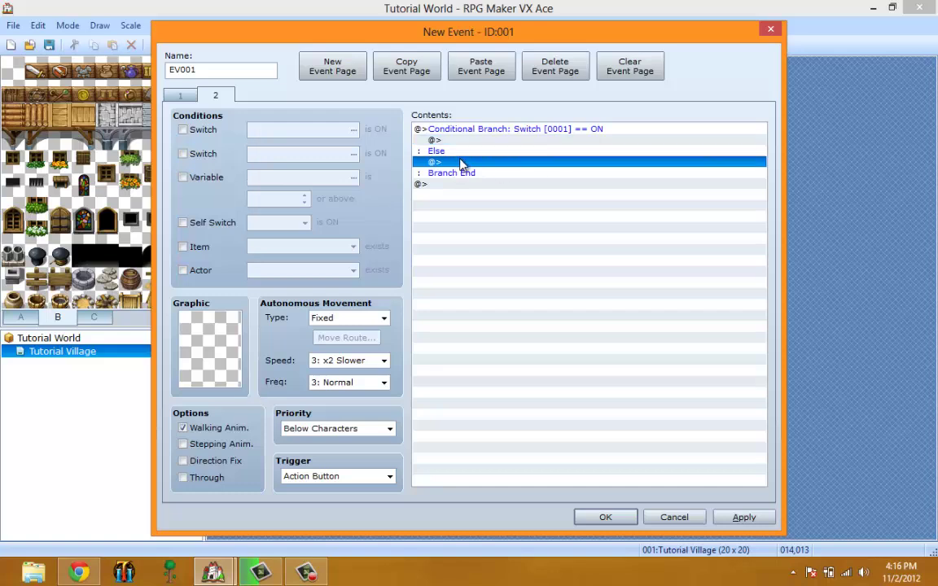
pyautogui.click(506, 129)
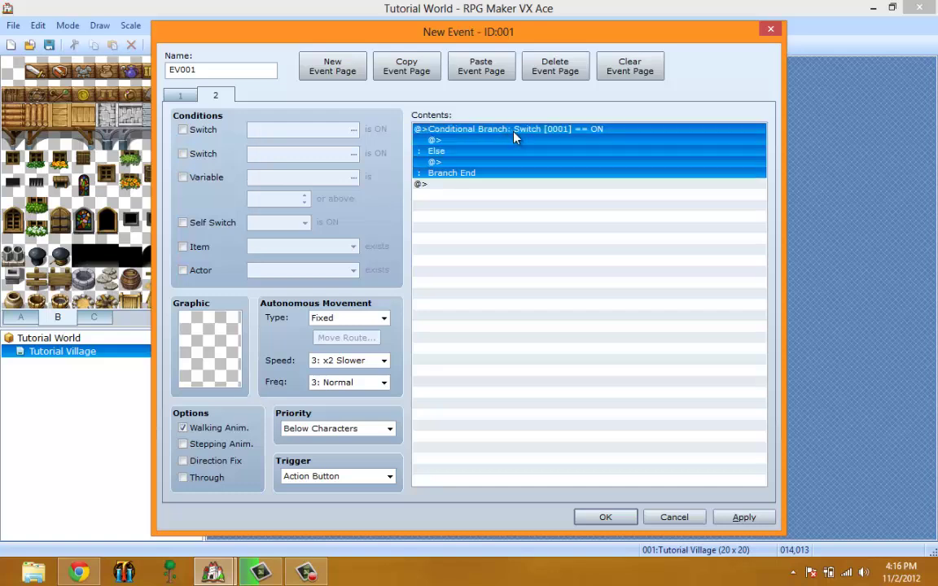
pyautogui.rightClick(510, 131)
pyautogui.click(544, 160)
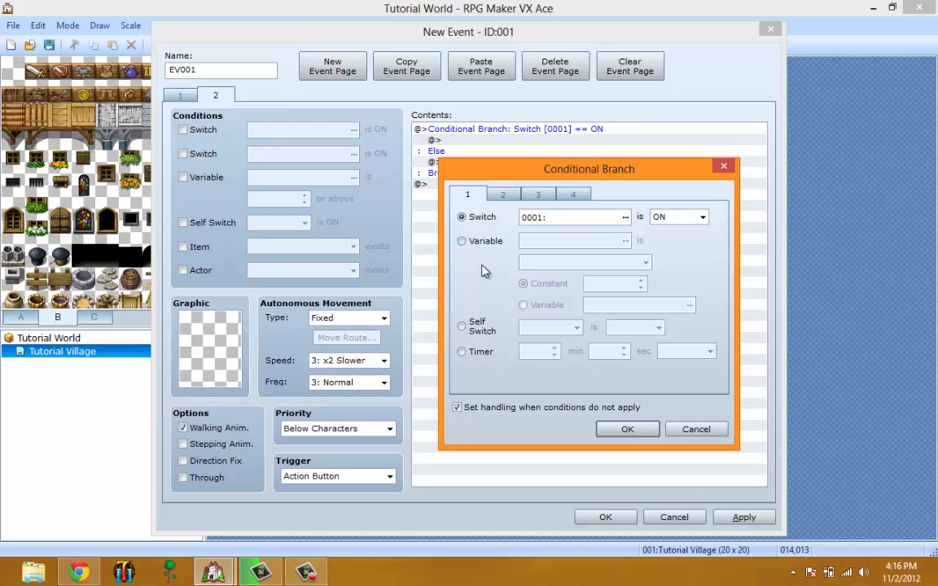
pyautogui.click(510, 195)
pyautogui.click(537, 195)
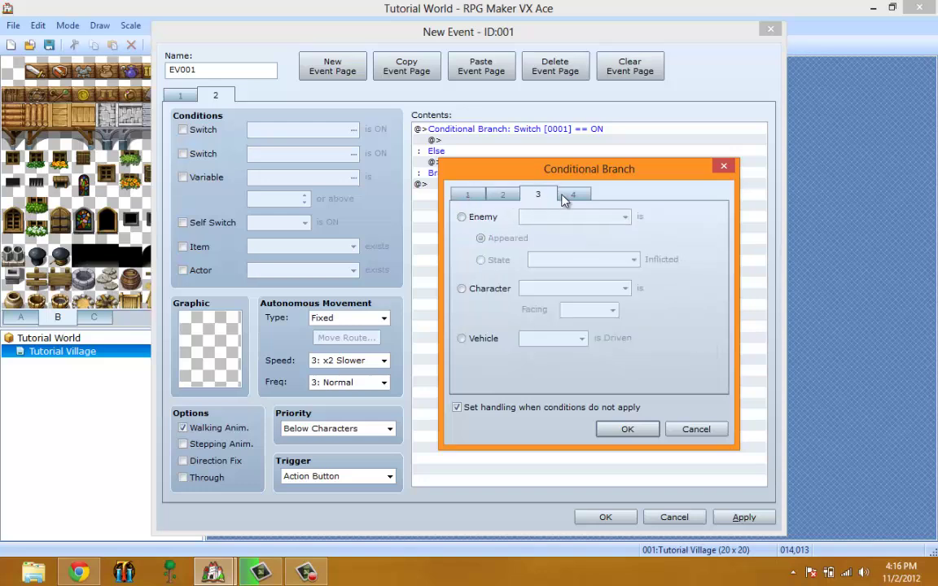
pyautogui.click(571, 195)
pyautogui.click(462, 241)
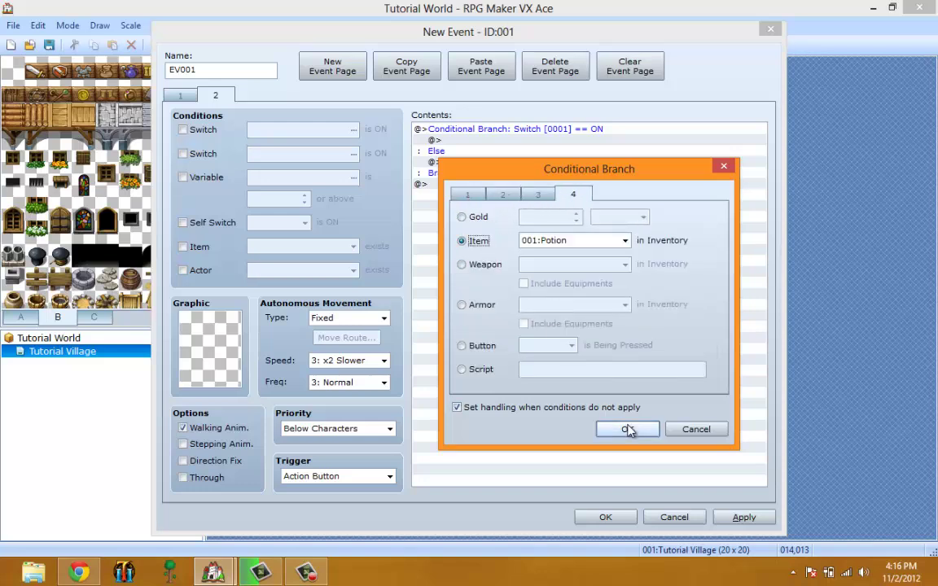
pyautogui.click(627, 430)
pyautogui.click(502, 141)
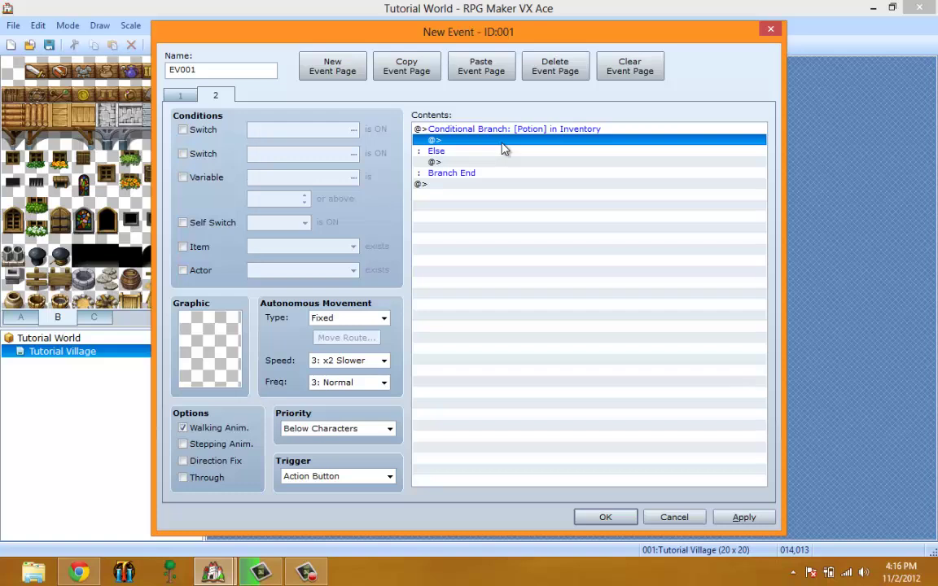
# Step through the branch's Else, Branch End and empty lines, ending on the whole block
pyautogui.click(502, 166)
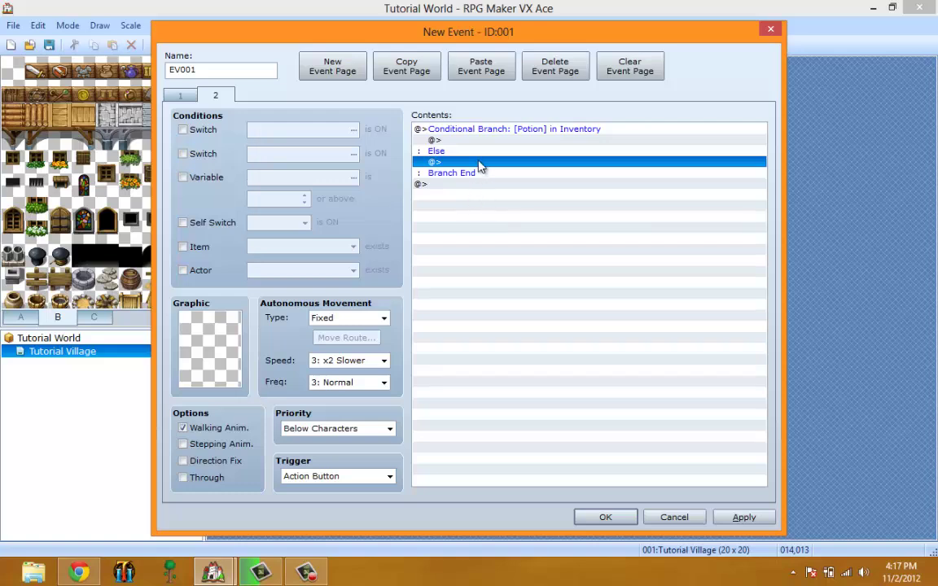
pyautogui.click(462, 177)
pyautogui.click(498, 198)
pyautogui.click(492, 150)
pyautogui.click(477, 184)
pyautogui.click(486, 140)
# Review the branch conditions without changes, then delete the whole Potion branch block
pyautogui.rightClick(487, 129)
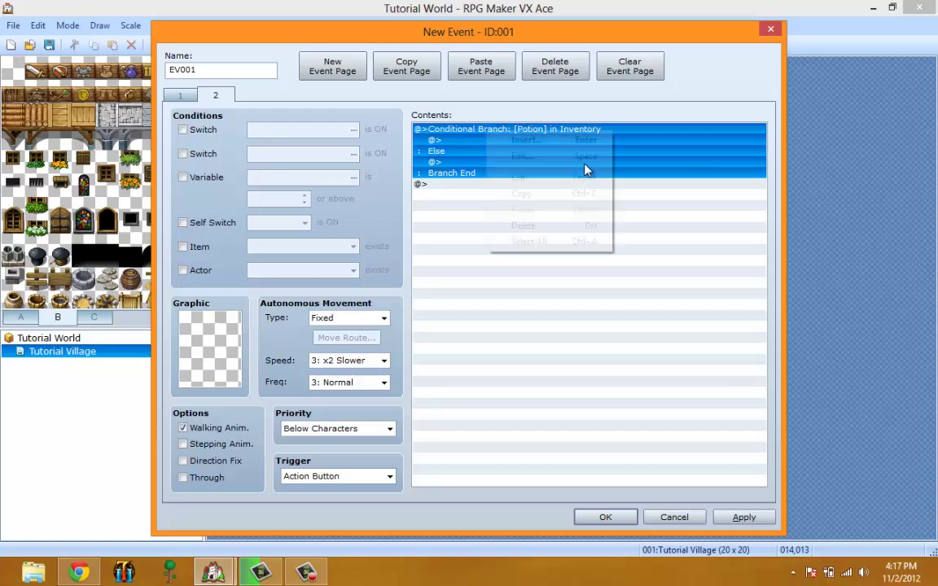
pyautogui.click(525, 157)
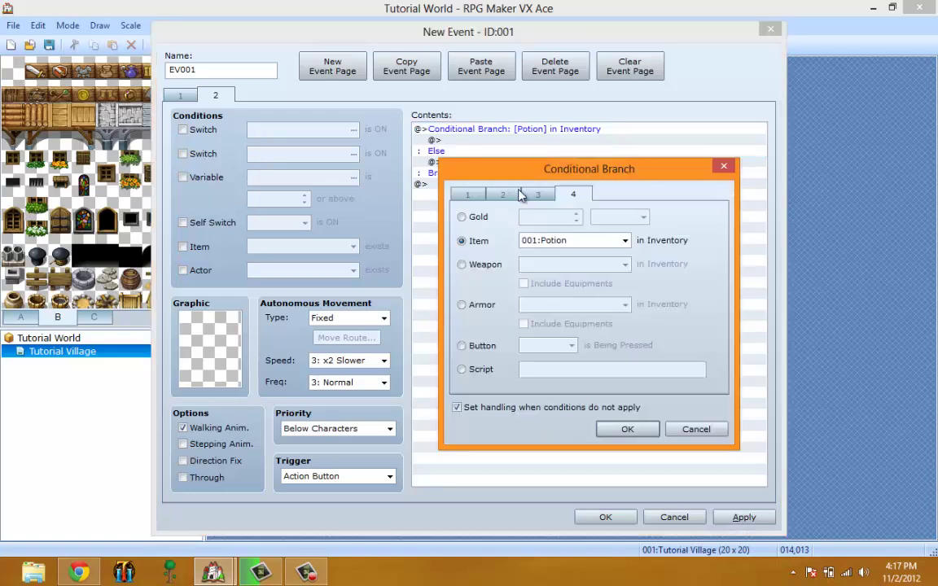
pyautogui.click(503, 194)
pyautogui.click(537, 194)
pyautogui.click(467, 193)
pyautogui.click(502, 194)
pyautogui.click(537, 193)
pyautogui.click(572, 193)
pyautogui.click(697, 429)
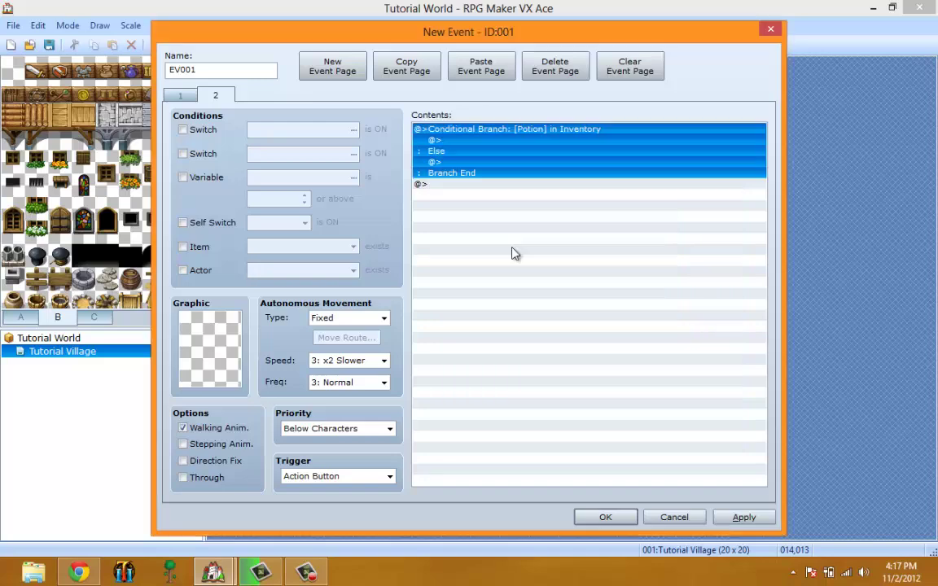
pyautogui.press('Delete')
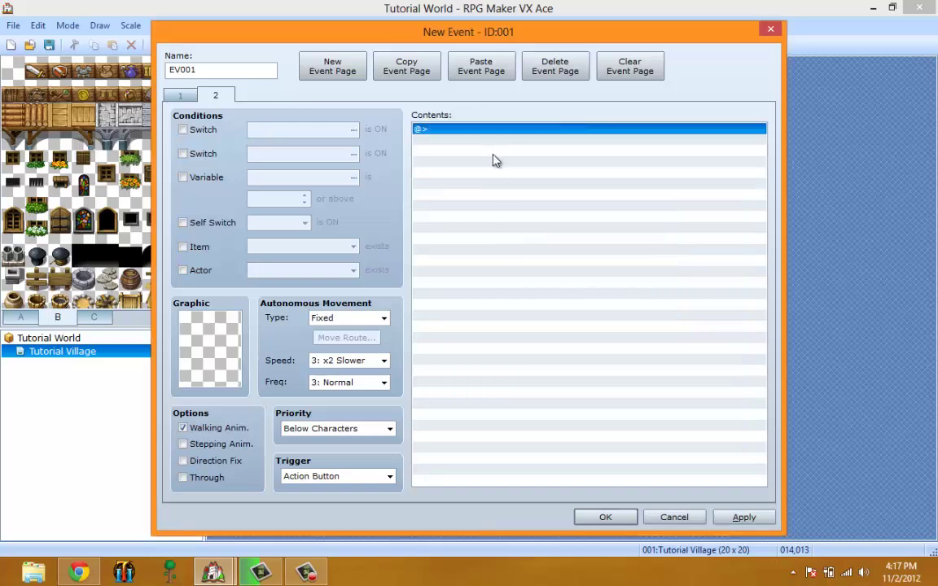
pyautogui.rightClick(511, 140)
# Insert a Loop containing a 'jyghjh' Show Text message
pyautogui.click(537, 144)
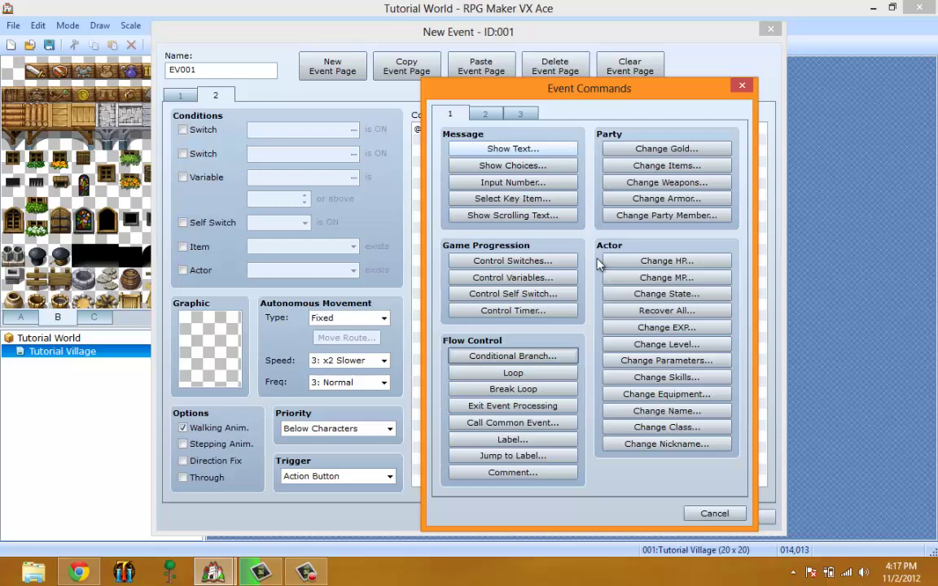
pyautogui.click(535, 375)
pyautogui.rightClick(501, 144)
pyautogui.click(524, 147)
pyautogui.click(513, 148)
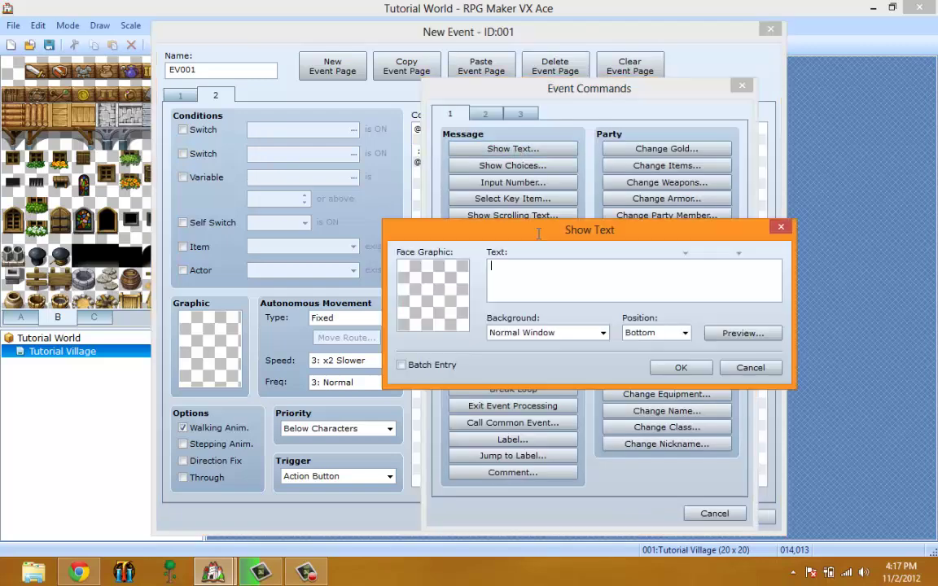
pyautogui.write('jyghjh')
pyautogui.click(681, 367)
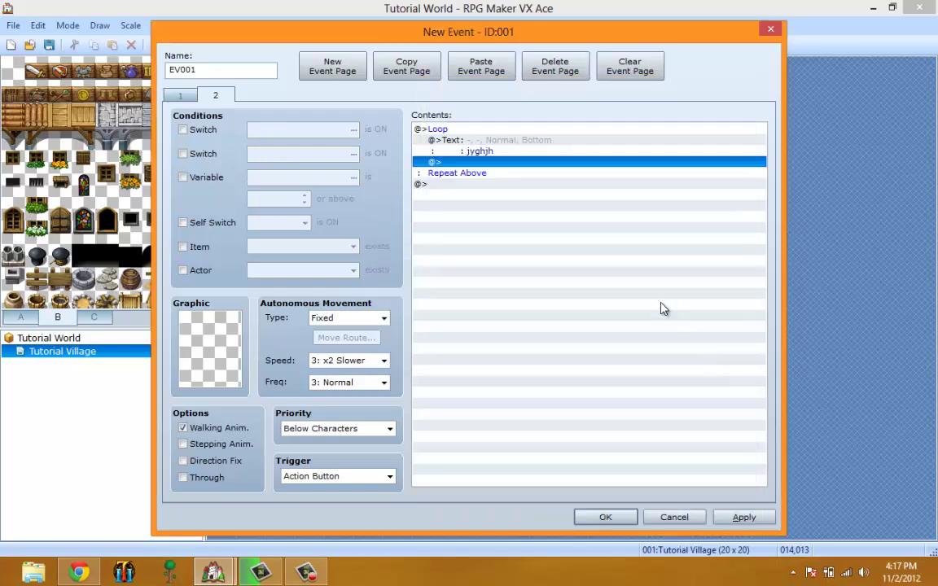
# Add a Break Loop after the jyghjh message inside the loop
pyautogui.rightClick(527, 167)
pyautogui.click(547, 176)
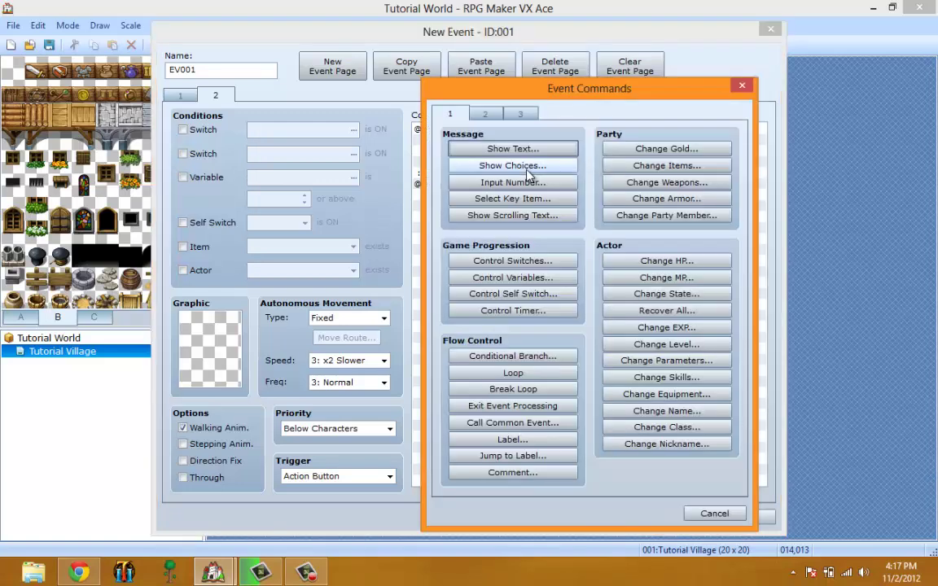
pyautogui.click(513, 389)
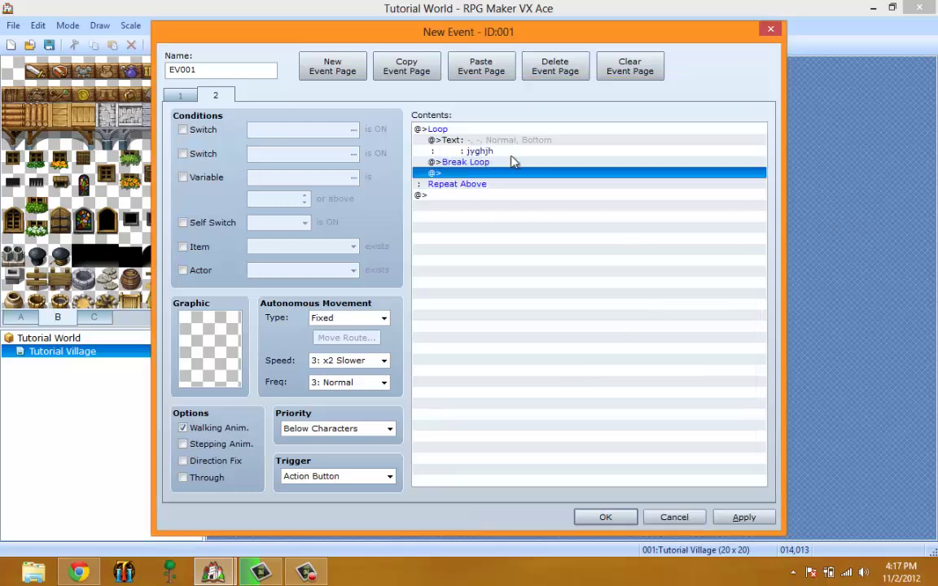
pyautogui.press('Up')
pyautogui.press('Up')
pyautogui.press('Down')
pyautogui.press('Down')
pyautogui.press('Up')
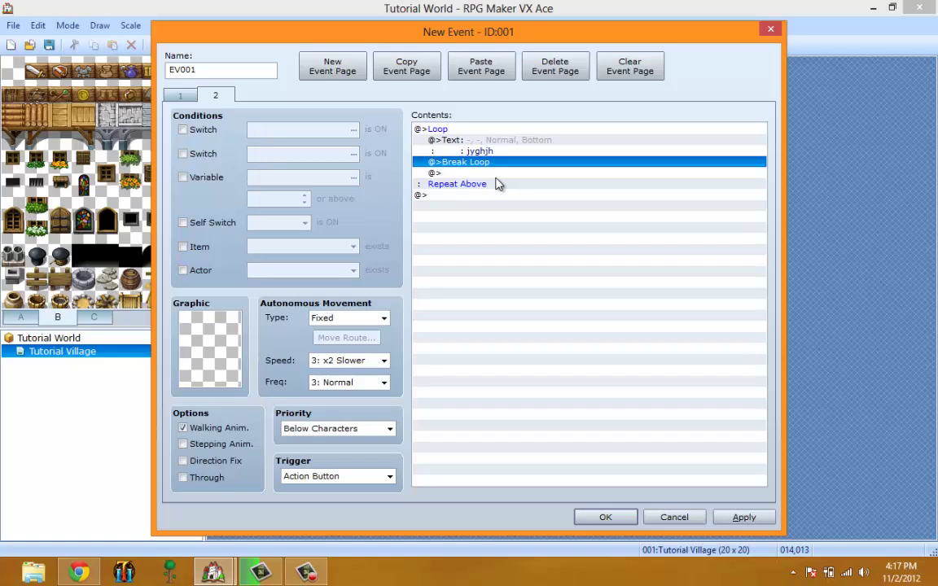
pyautogui.press('Up')
# Cut the Break Loop command and paste it back into the loop
pyautogui.press('Down')
pyautogui.rightClick(489, 160)
pyautogui.click(521, 204)
pyautogui.rightClick(500, 164)
pyautogui.click(537, 243)
# Add a 'kjh' Show Text message after Break Loop
pyautogui.click(506, 199)
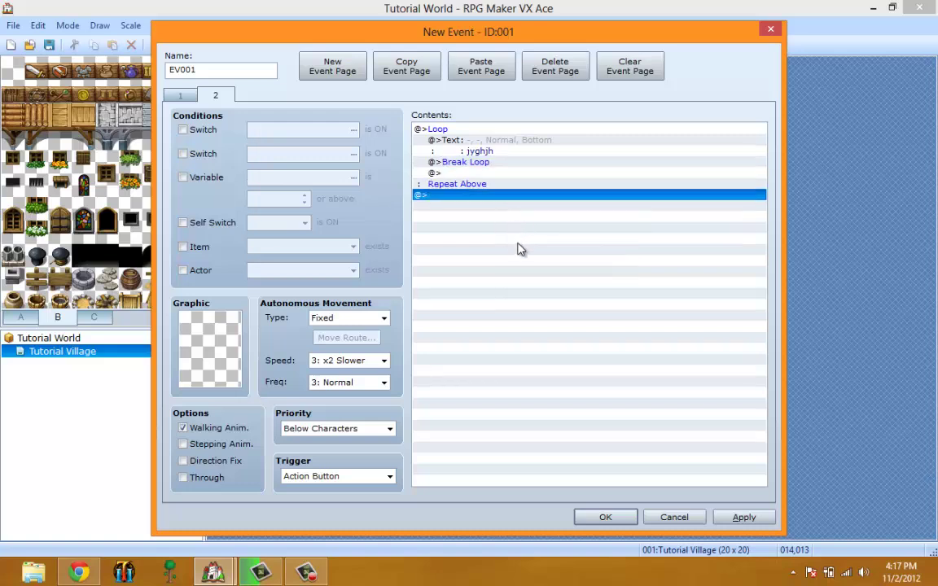
pyautogui.click(502, 174)
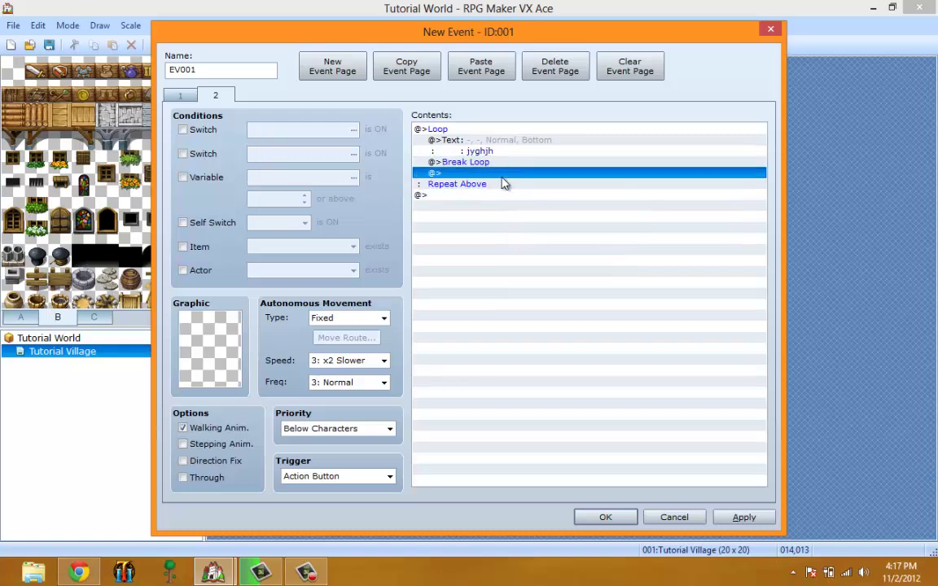
pyautogui.click(488, 195)
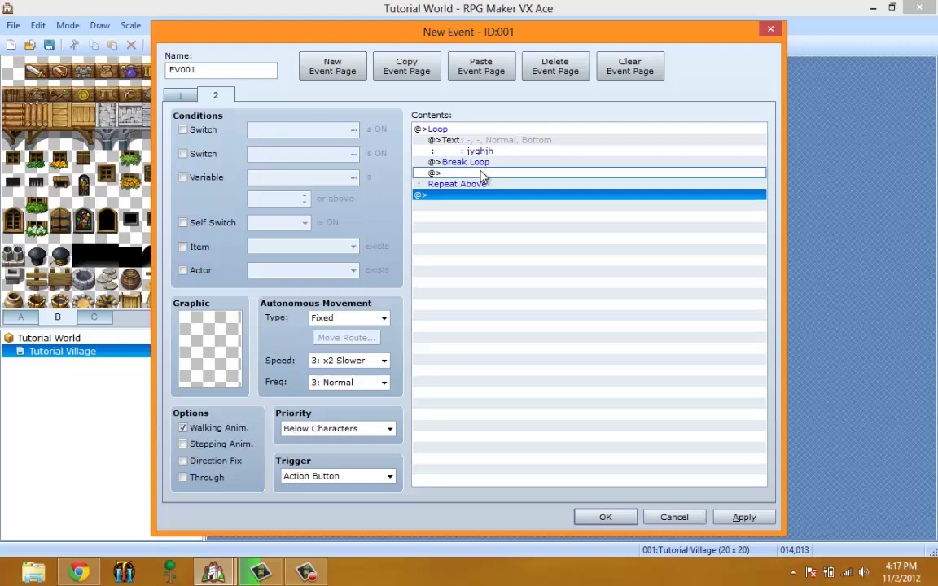
pyautogui.click(480, 175)
pyautogui.rightClick(479, 179)
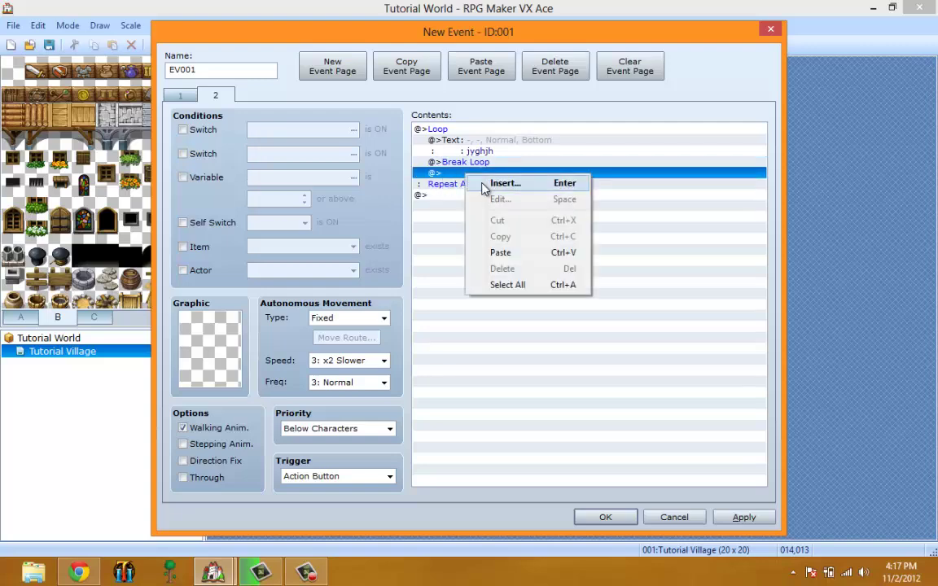
pyautogui.click(488, 185)
pyautogui.click(513, 148)
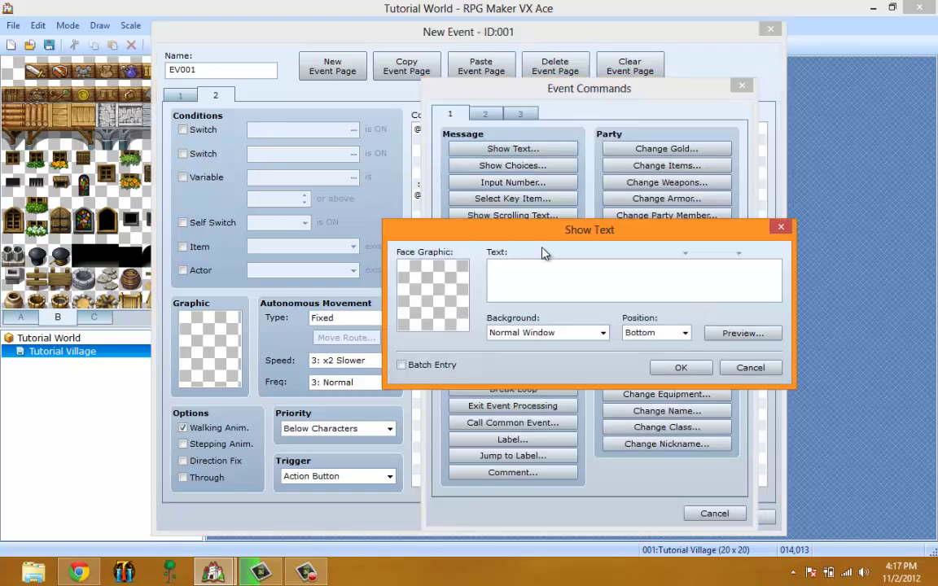
pyautogui.write('kjh')
pyautogui.click(681, 367)
# Copy the kjh message and paste it below the loop, under Repeat Above
pyautogui.click(499, 183)
pyautogui.click(499, 183)
pyautogui.rightClick(500, 183)
pyautogui.click(520, 241)
pyautogui.click(505, 231)
pyautogui.rightClick(504, 231)
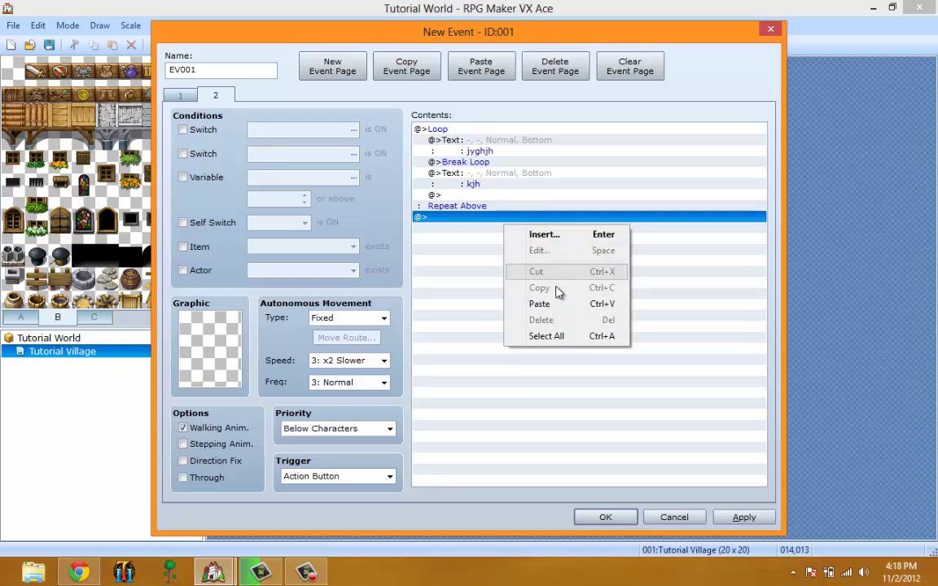
pyautogui.click(549, 305)
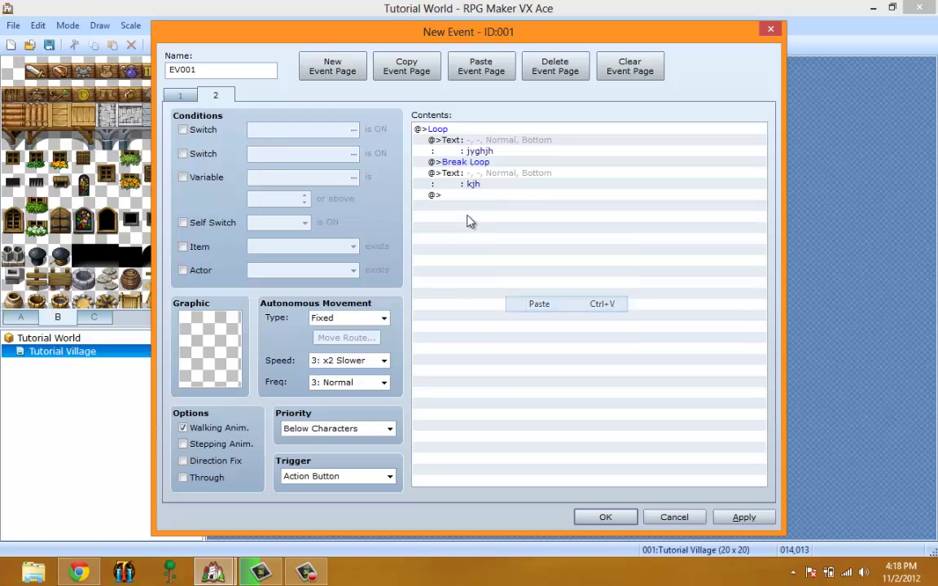
# Select all the page's commands and delete them
pyautogui.click(502, 175)
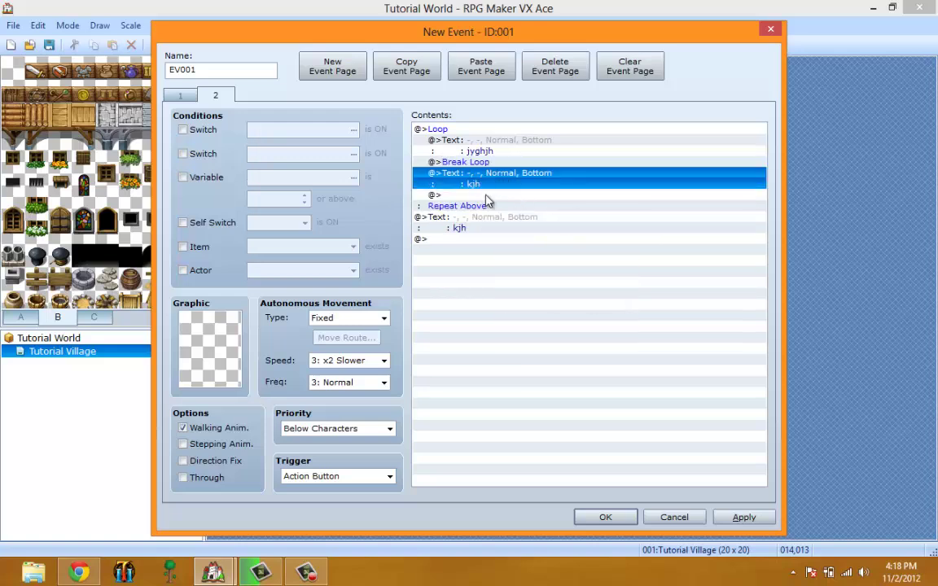
pyautogui.click(486, 227)
pyautogui.click(499, 133)
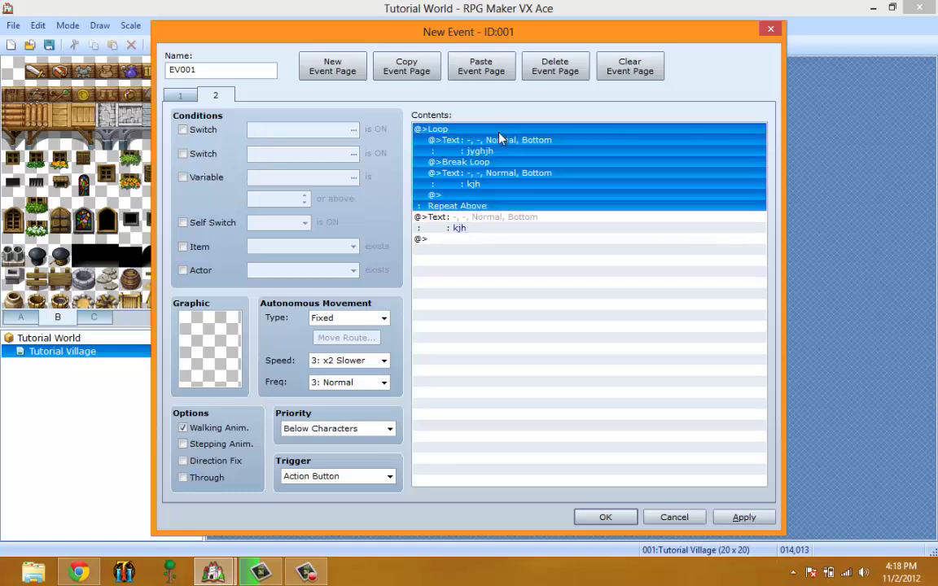
pyautogui.hotkey('ctrl', 'a')
pyautogui.press('Delete')
# Dismiss Call Common Event unused, then cancel both the Event Commands and New Event windows
pyautogui.rightClick(513, 146)
pyautogui.click(513, 145)
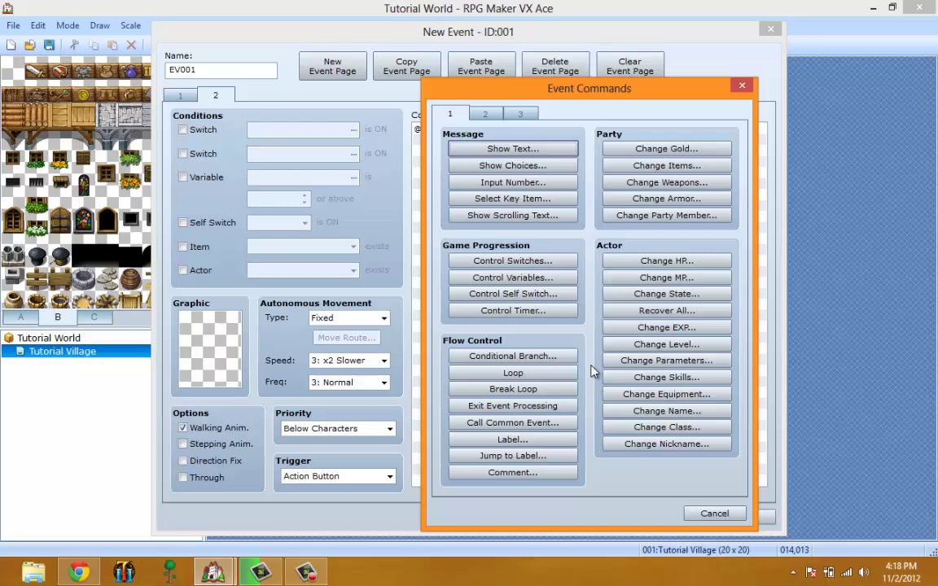
pyautogui.click(546, 425)
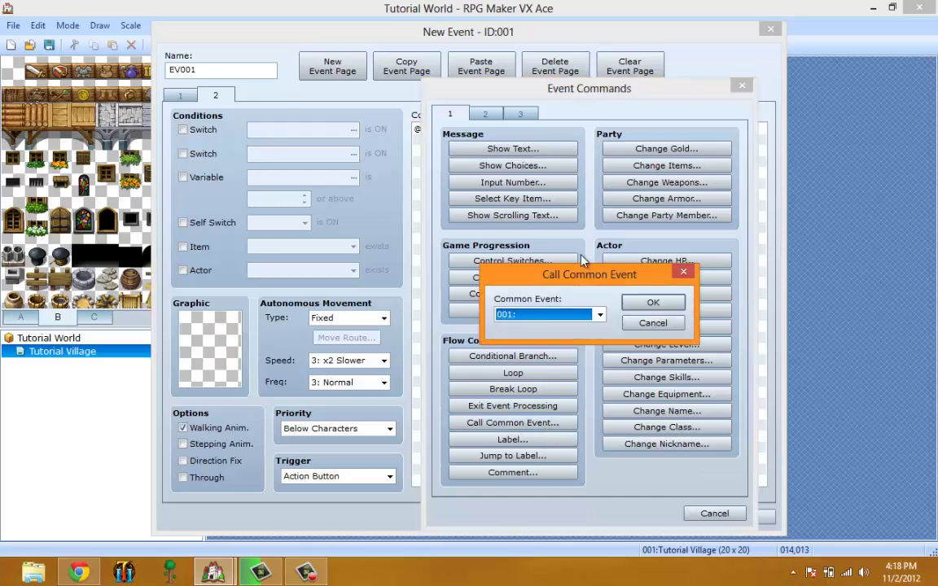
pyautogui.press('Escape')
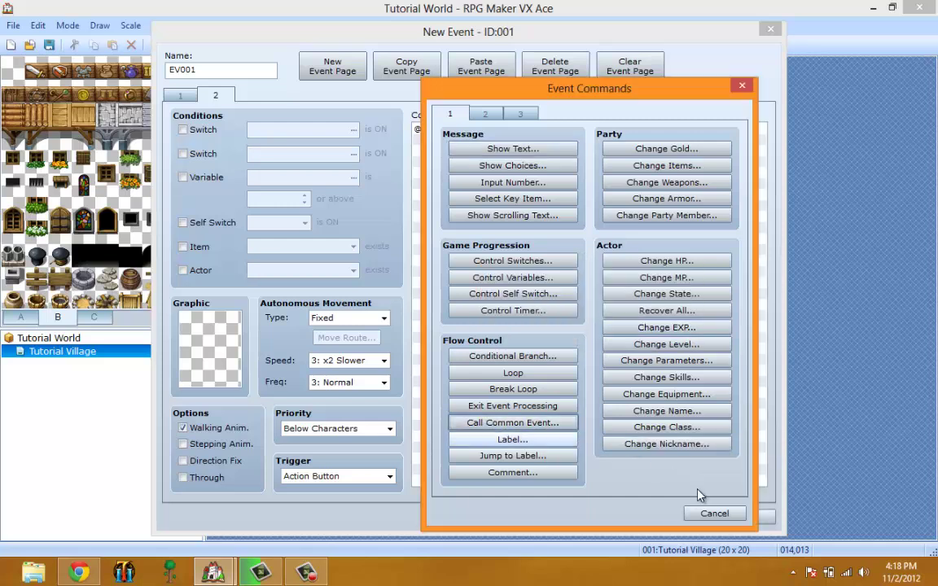
pyautogui.click(713, 513)
pyautogui.click(674, 517)
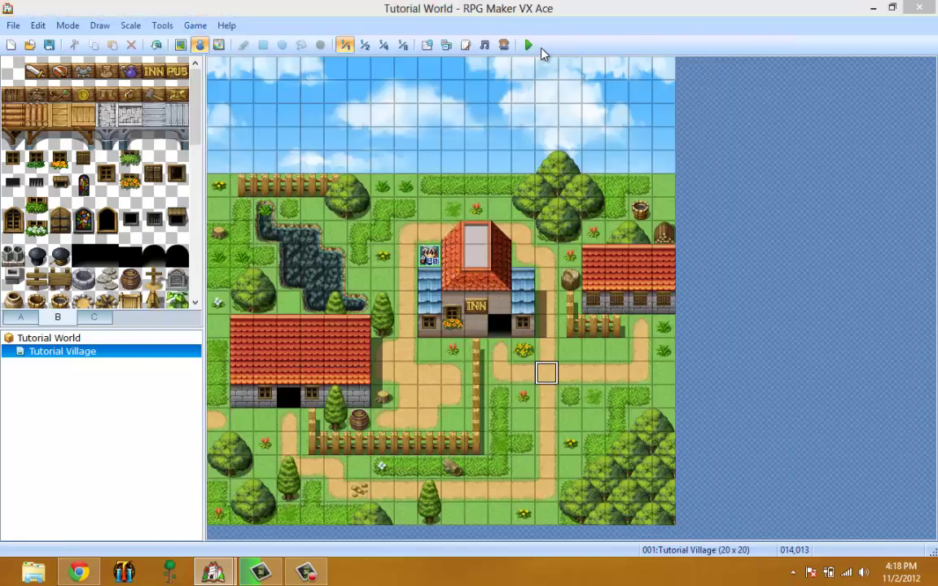
# Browse common events 003 and 005 in the Database's Common Events list
pyautogui.press('F9')
pyautogui.click(631, 47)
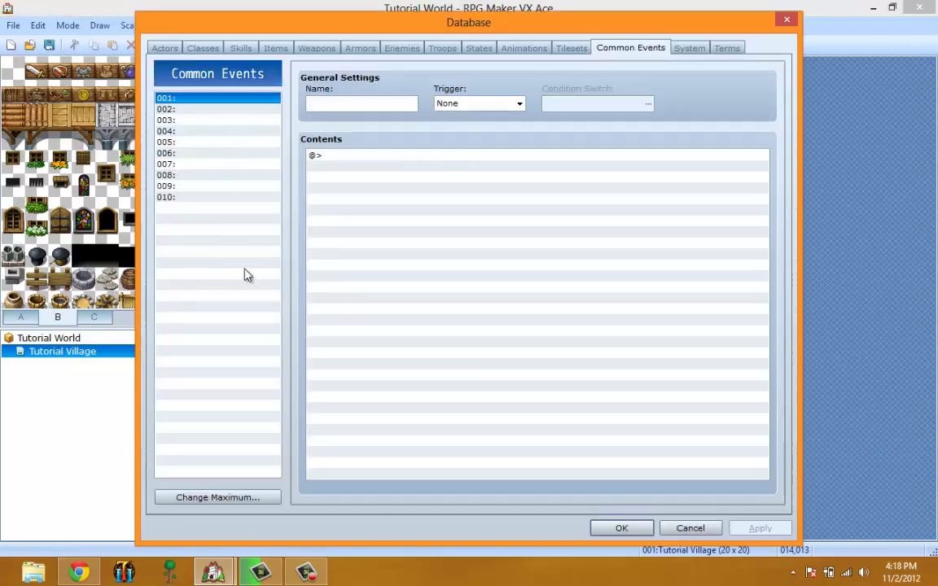
pyautogui.click(199, 121)
pyautogui.click(196, 142)
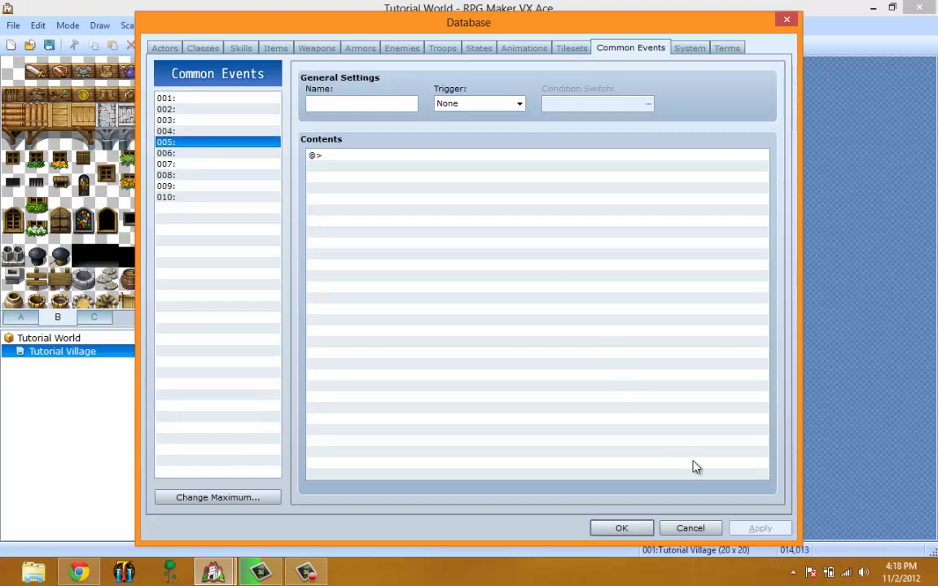
# Close the Database and create a new event EV001 on a Tutorial Village tile
pyautogui.click(621, 528)
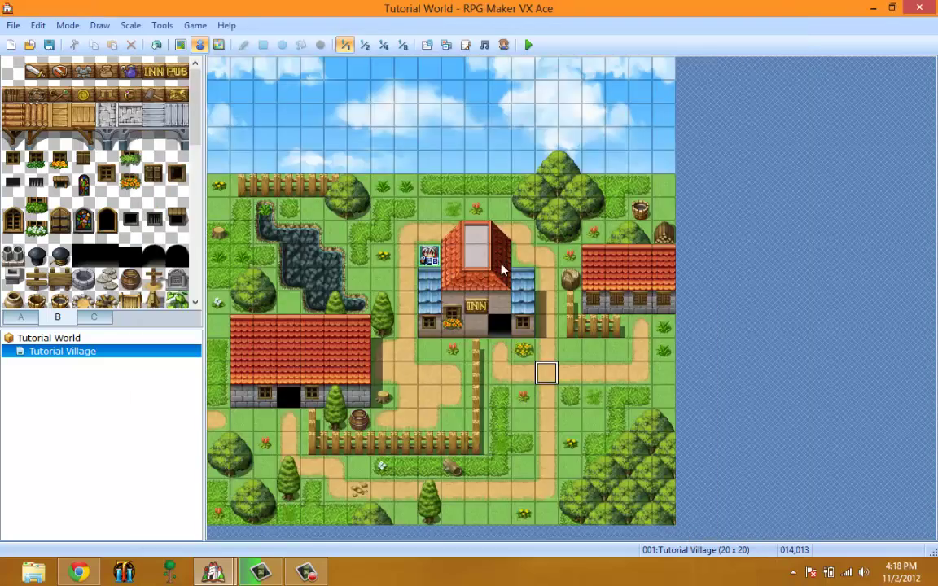
pyautogui.rightClick(551, 373)
pyautogui.click(560, 383)
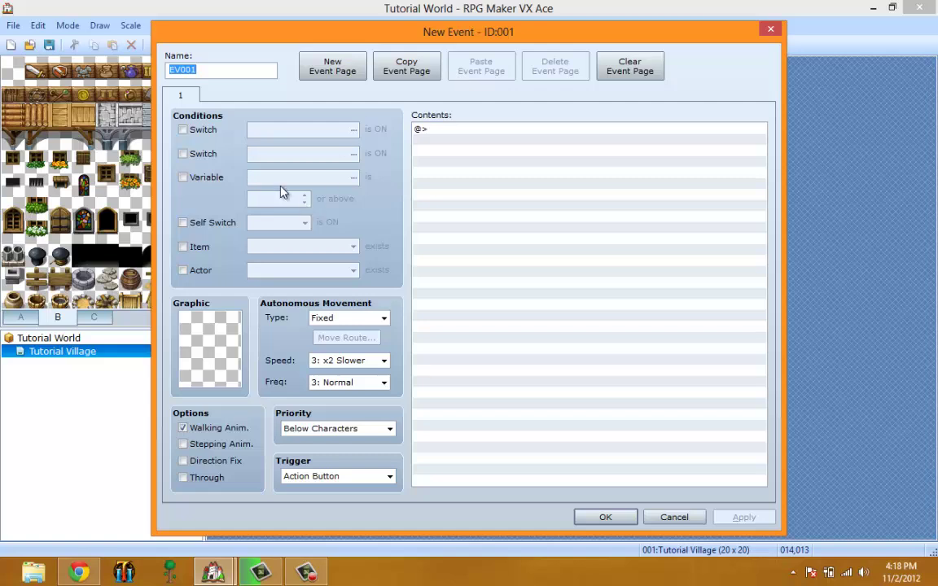
# Open Insert on EV001's empty @> line to show the Event Commands list
pyautogui.rightClick(464, 140)
pyautogui.click(495, 146)
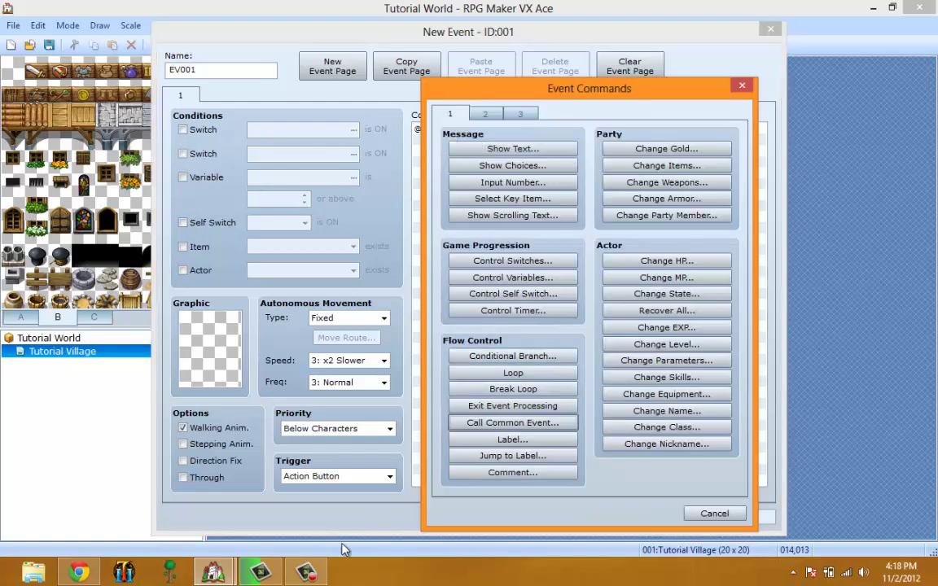
pyautogui.click(309, 574)
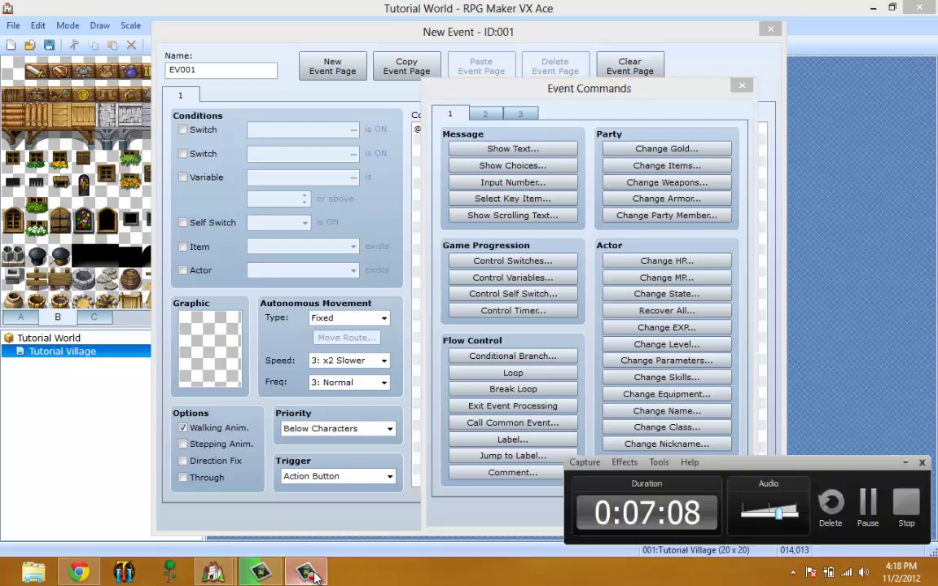
pyautogui.click(309, 574)
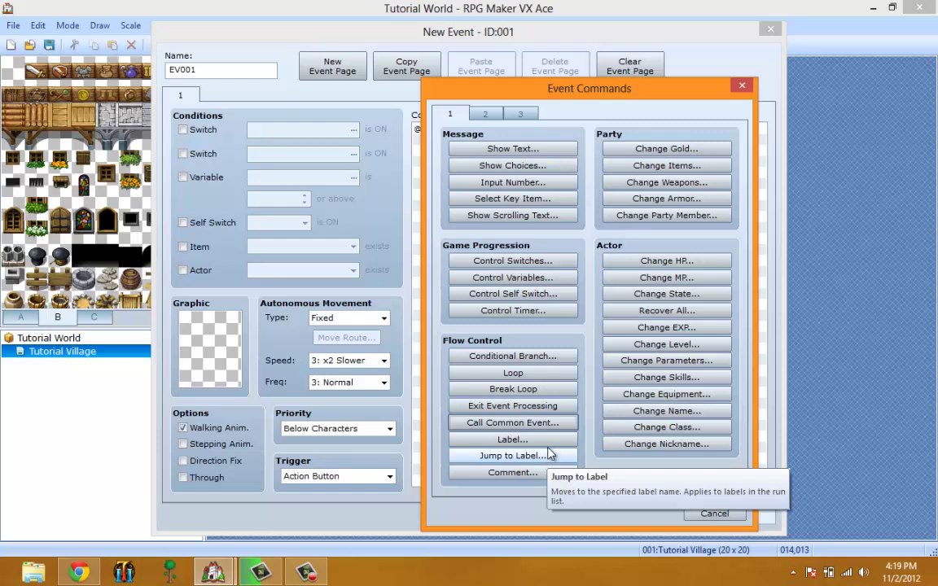
# Add a Label command named 1 as EV001's first command
pyautogui.click(547, 440)
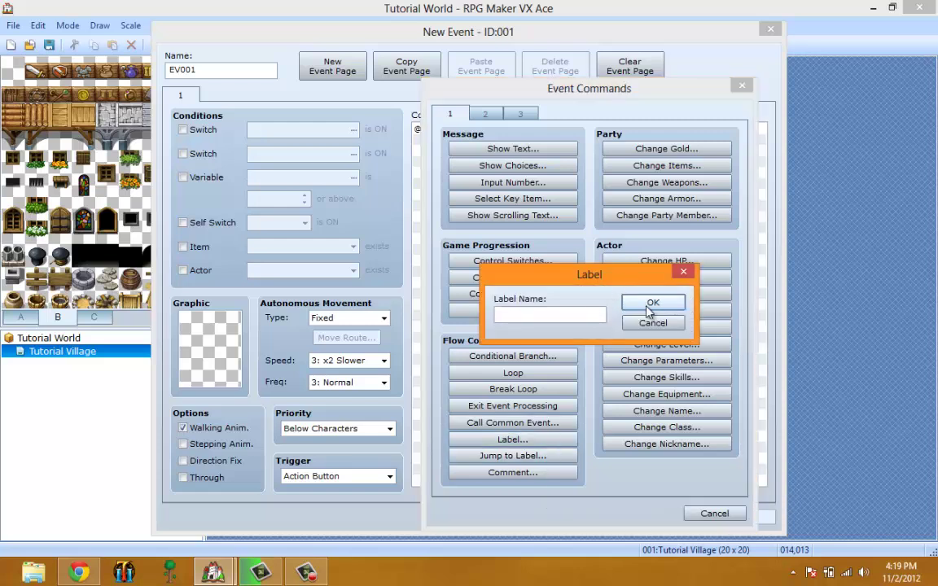
pyautogui.write('1')
pyautogui.click(650, 308)
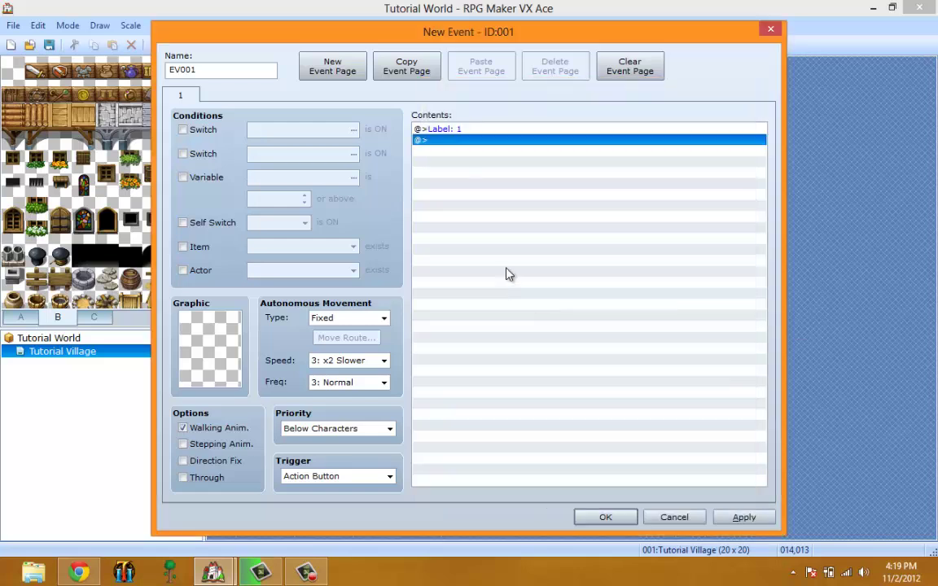
# Add a Show Text message reading 'hjgf' after the label
pyautogui.doubleClick(464, 143)
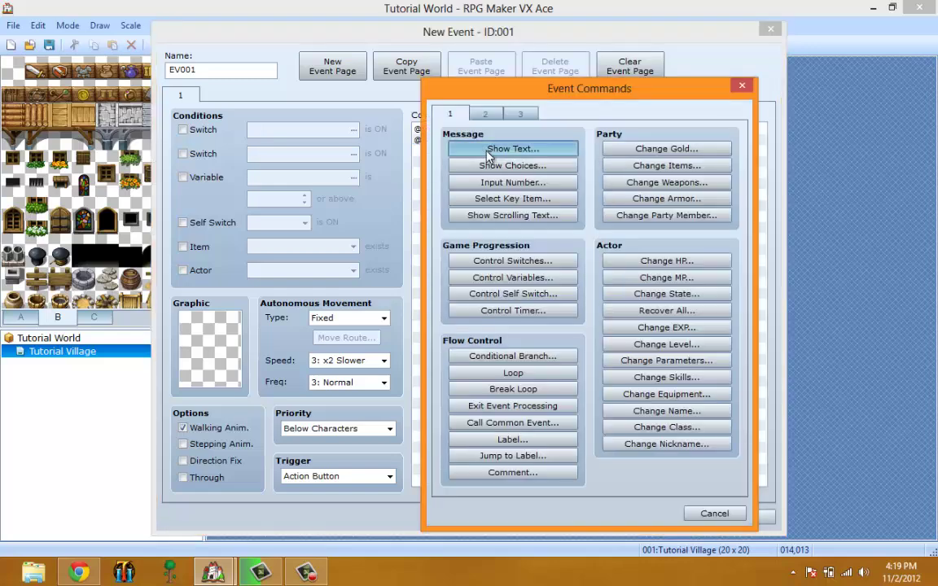
pyautogui.click(491, 149)
pyautogui.write('hjgf')
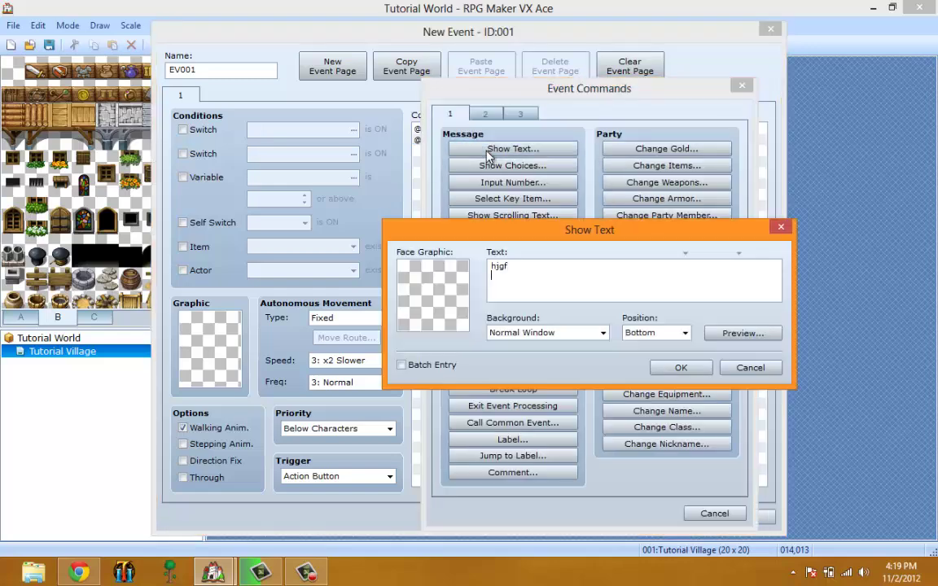
pyautogui.click(679, 368)
# Add a Jump to Label: 1 command after the message
pyautogui.rightClick(502, 163)
pyautogui.click(533, 174)
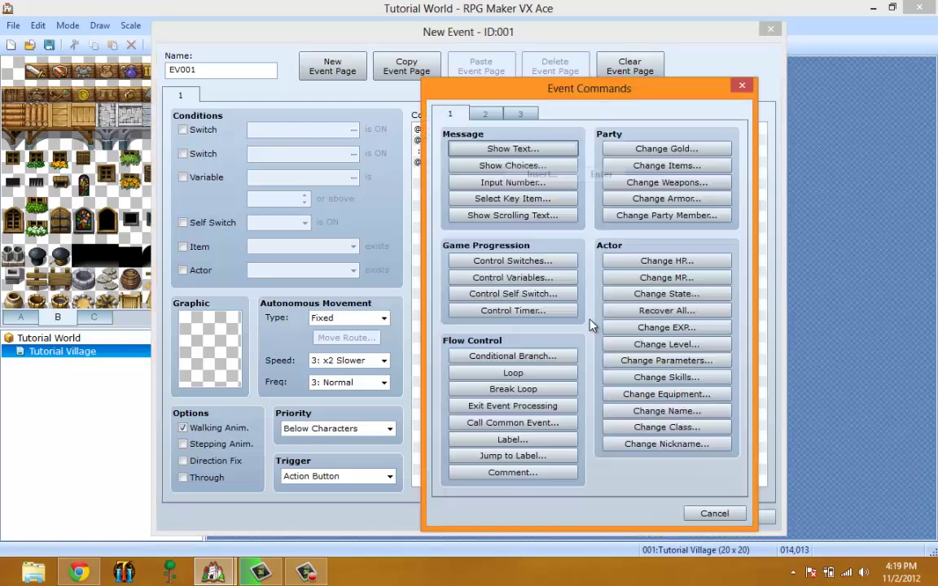
pyautogui.click(537, 457)
pyautogui.write('1')
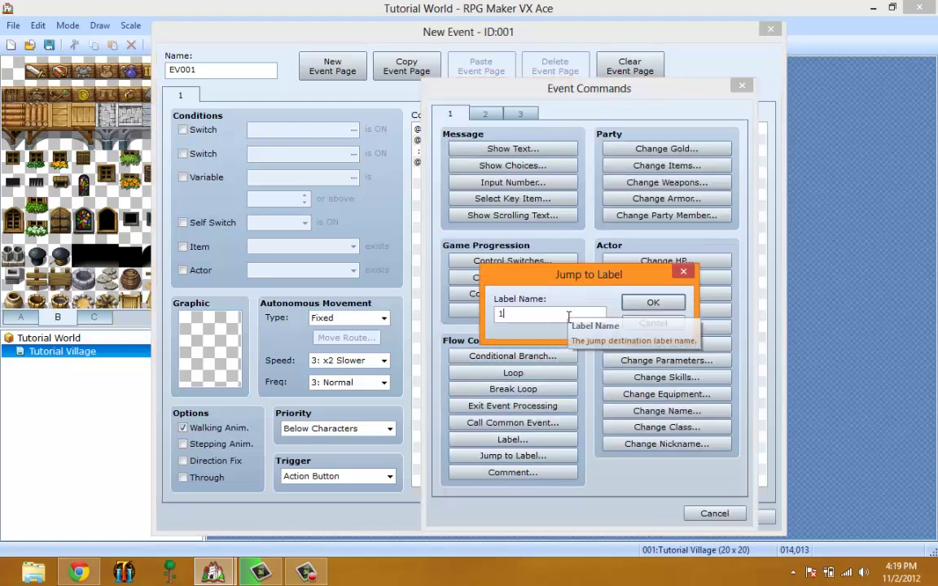
pyautogui.click(652, 302)
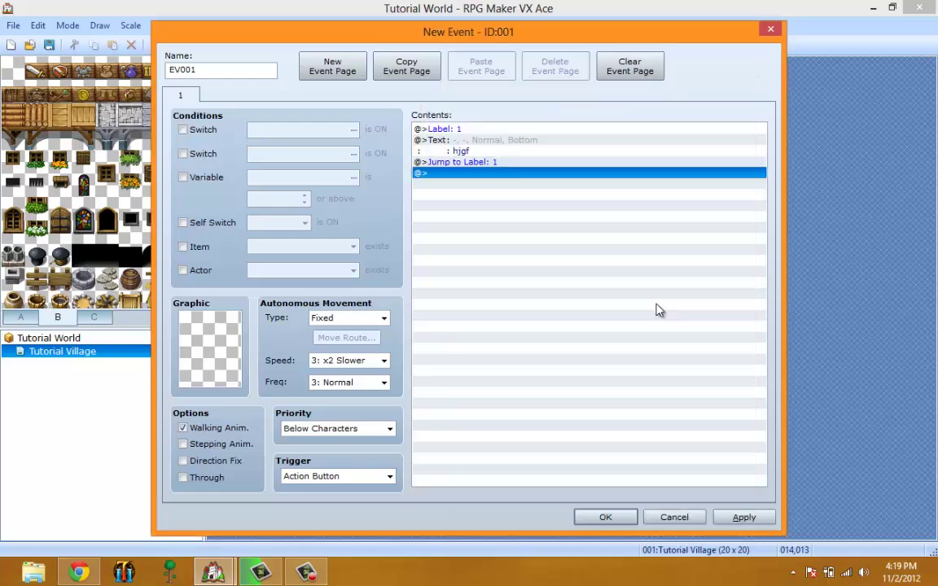
# Select the Label: 1, text message and empty lines in EV001's contents in turn
pyautogui.click(481, 130)
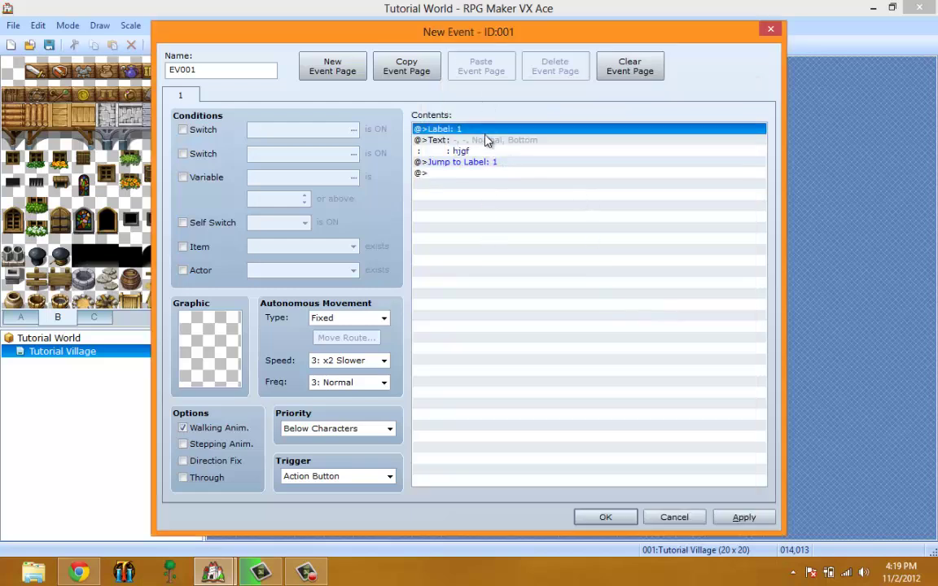
pyautogui.click(485, 150)
pyautogui.click(497, 173)
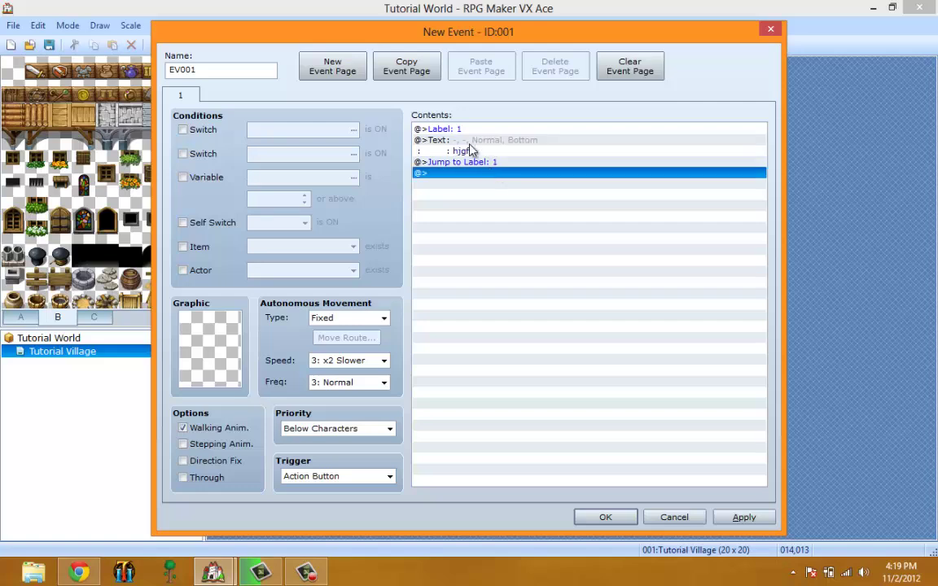
pyautogui.click(474, 132)
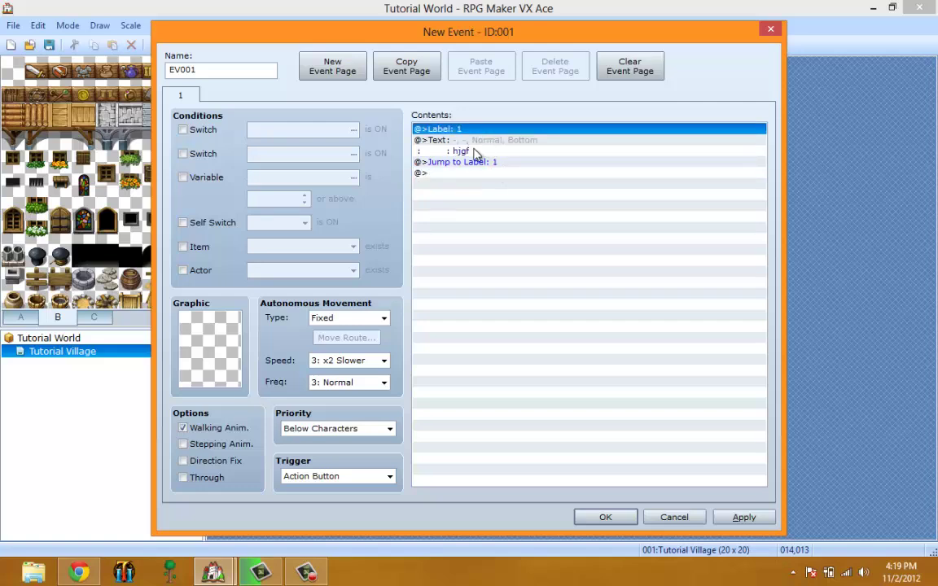
pyautogui.click(476, 154)
pyautogui.click(494, 184)
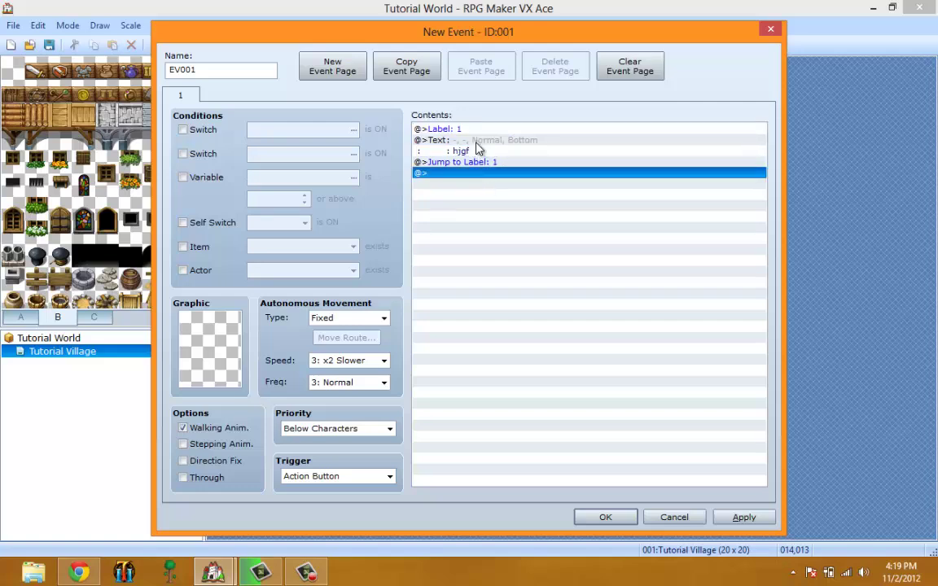
pyautogui.rightClick(464, 177)
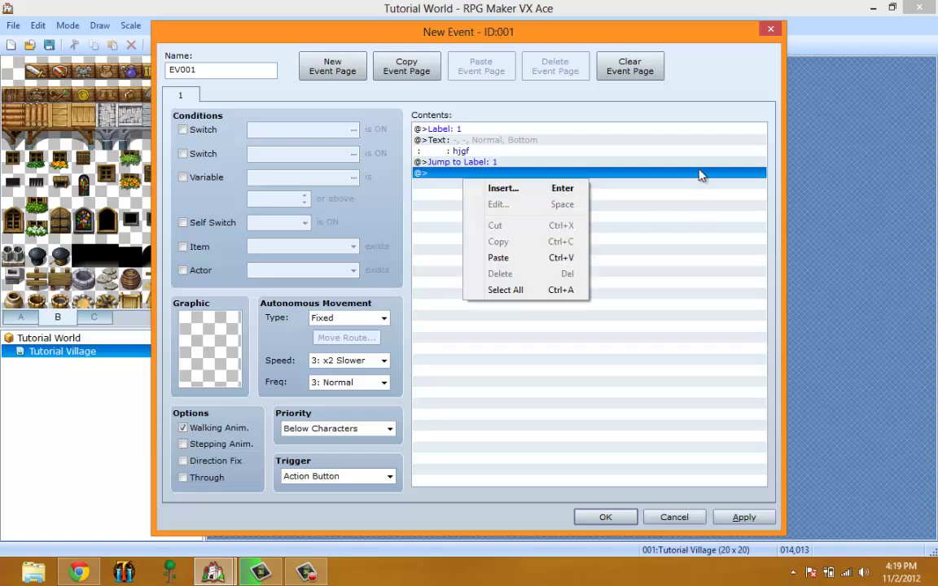
pyautogui.click(700, 176)
pyautogui.click(521, 143)
pyautogui.click(509, 199)
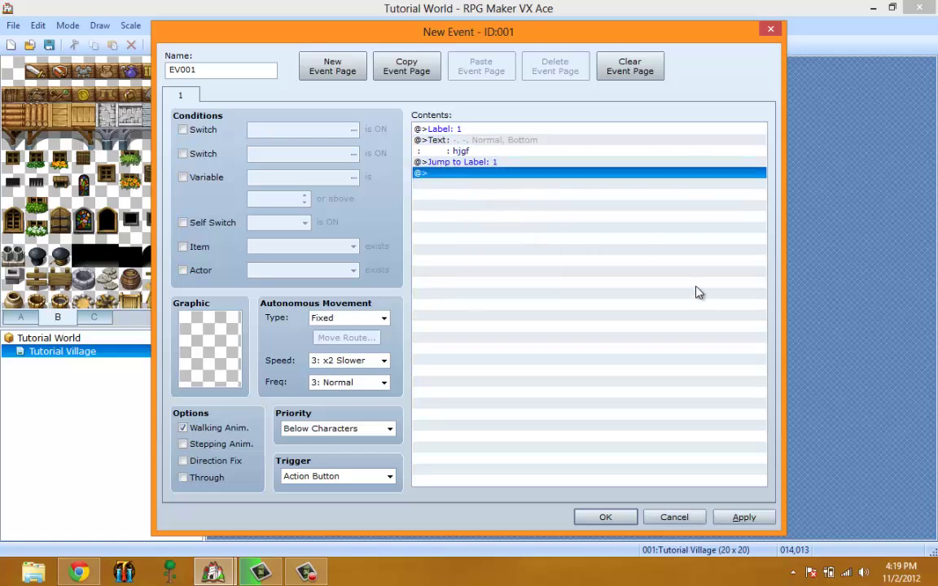
pyautogui.click(534, 140)
pyautogui.click(536, 132)
# Delete all commands with Ctrl+A and Delete, then reopen Insert on the empty line
pyautogui.hotkey('ctrl', 'a')
pyautogui.press('Delete')
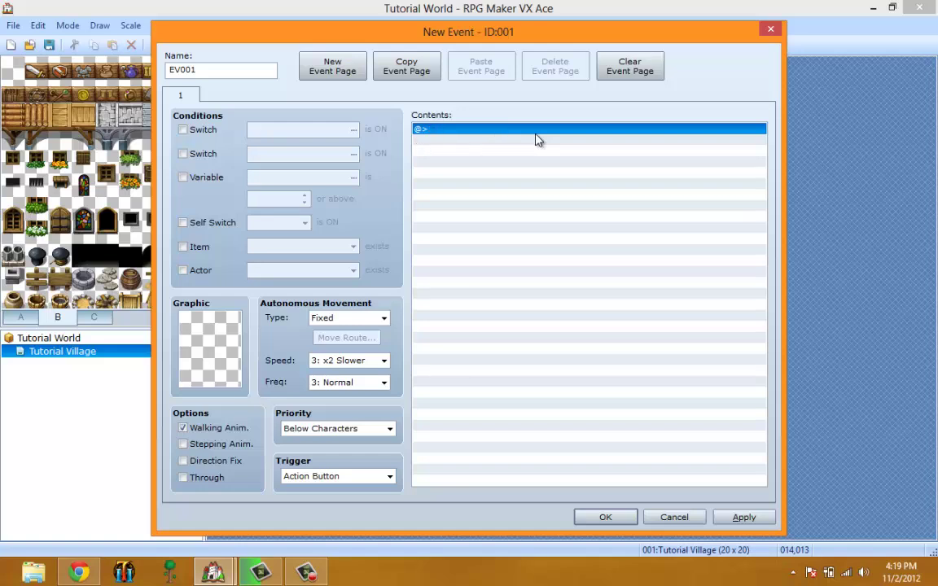
pyautogui.rightClick(541, 140)
pyautogui.click(567, 145)
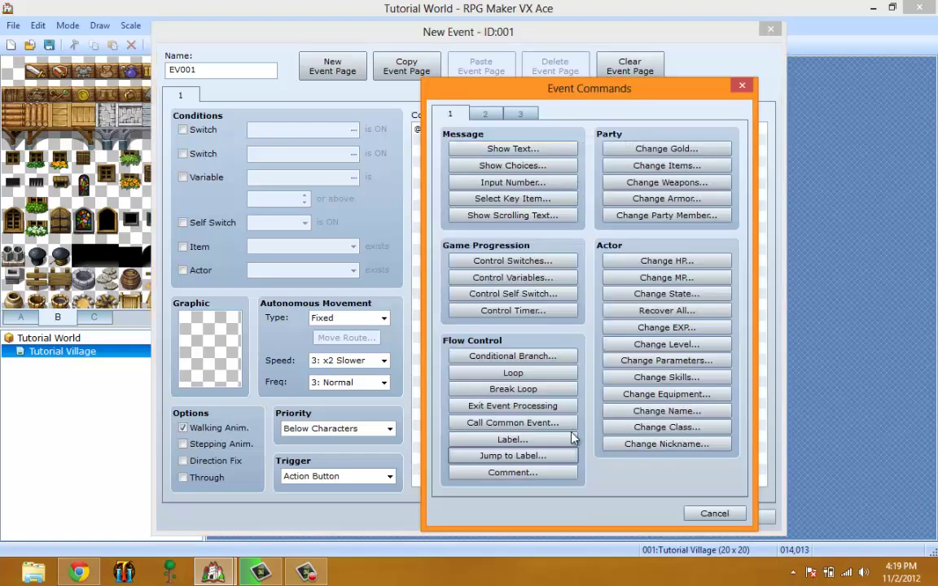
# Start a comment, type and cancel it, then switch to Event Commands page 2
pyautogui.click(534, 474)
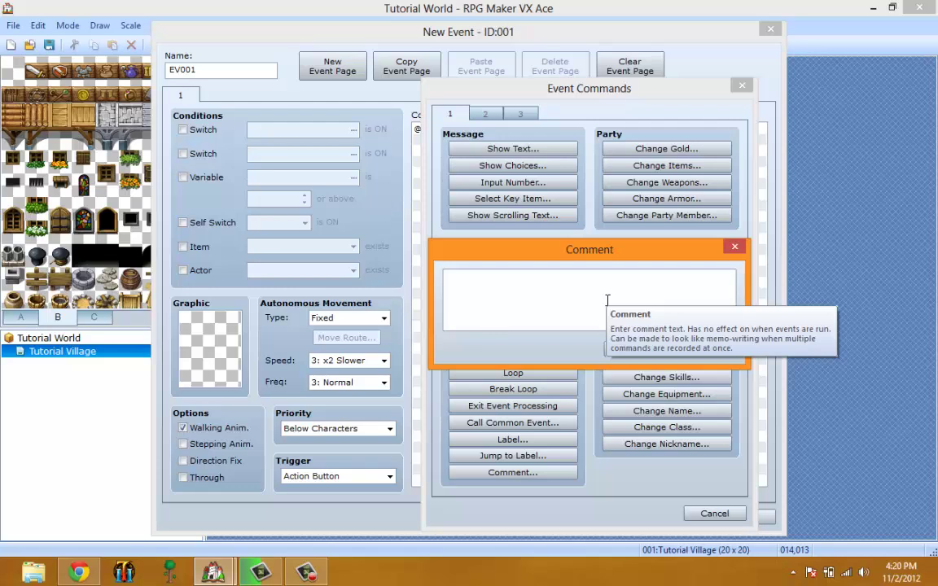
pyautogui.write('ad')
pyautogui.press('BackSpace')
pyautogui.press('BackSpace')
pyautogui.click(721, 356)
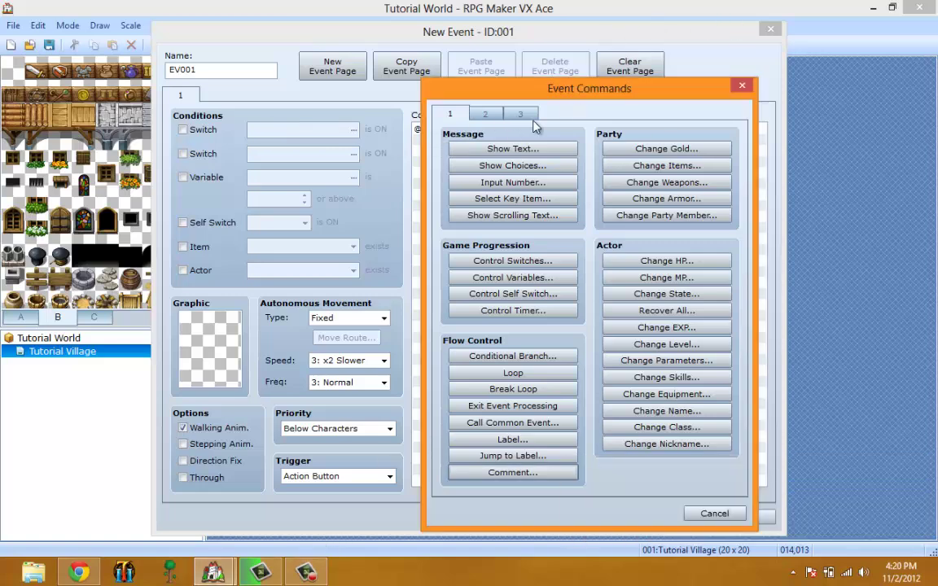
pyautogui.click(491, 115)
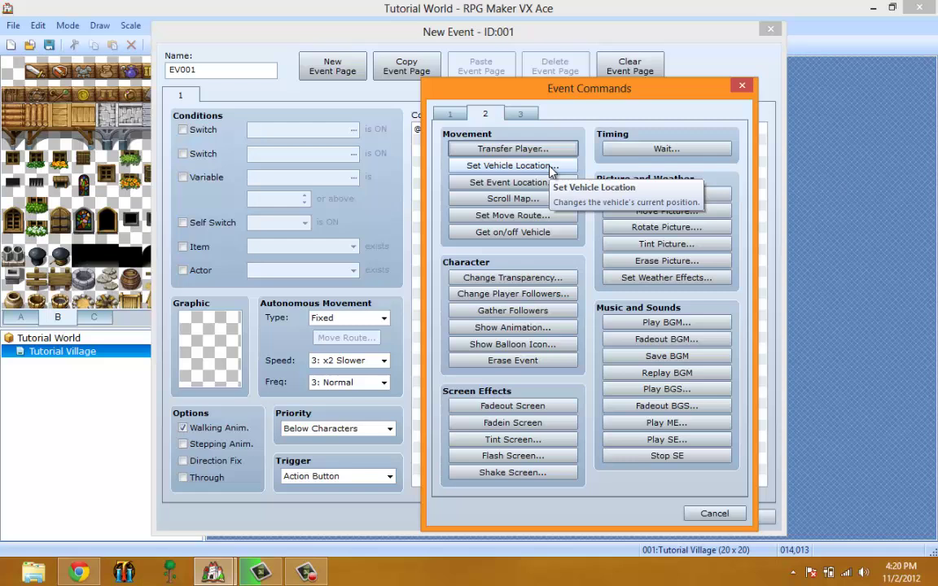
pyautogui.click(550, 167)
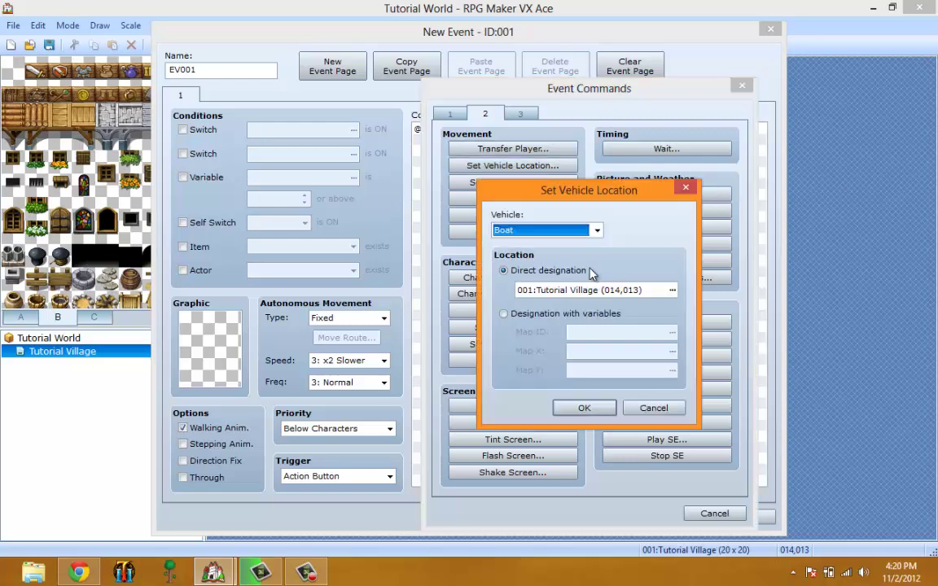
pyautogui.click(670, 414)
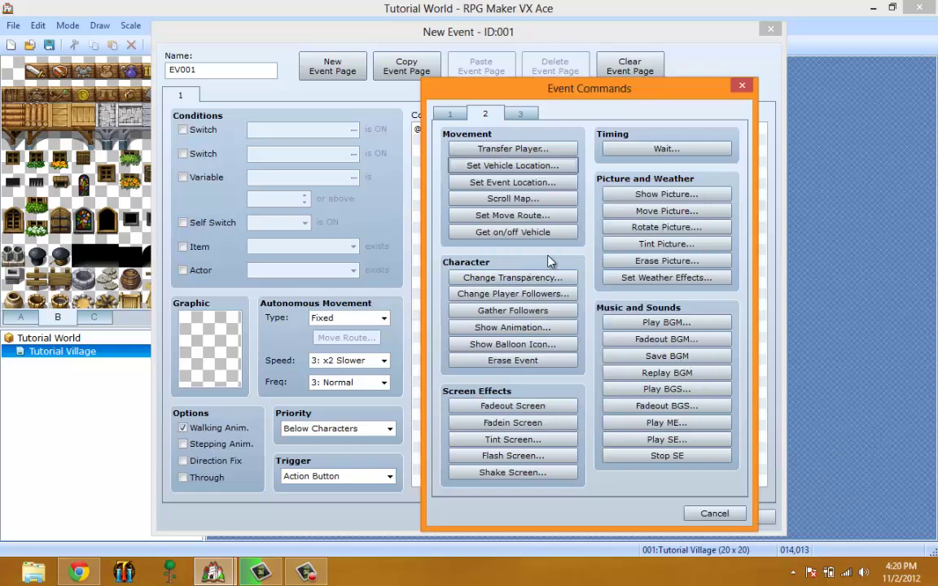
pyautogui.click(535, 185)
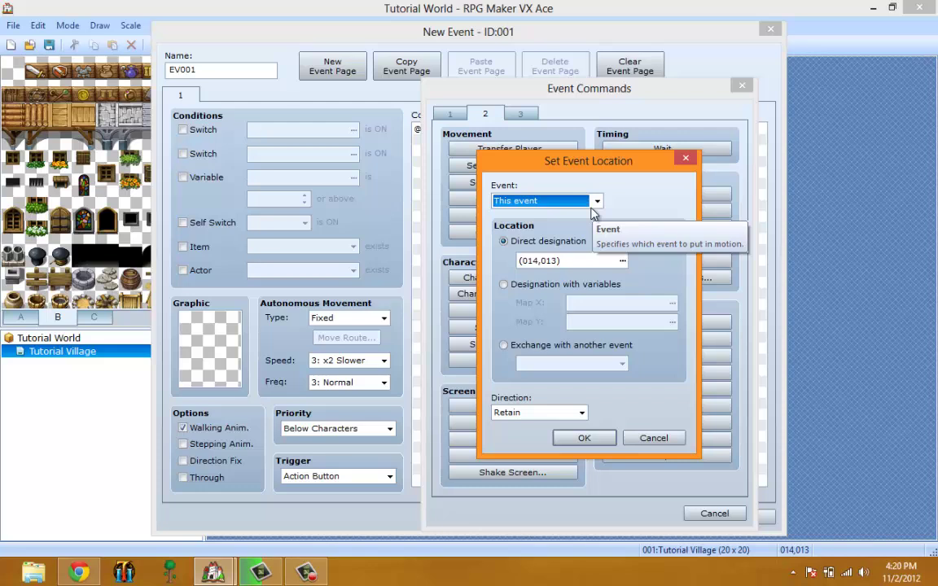
pyautogui.click(652, 438)
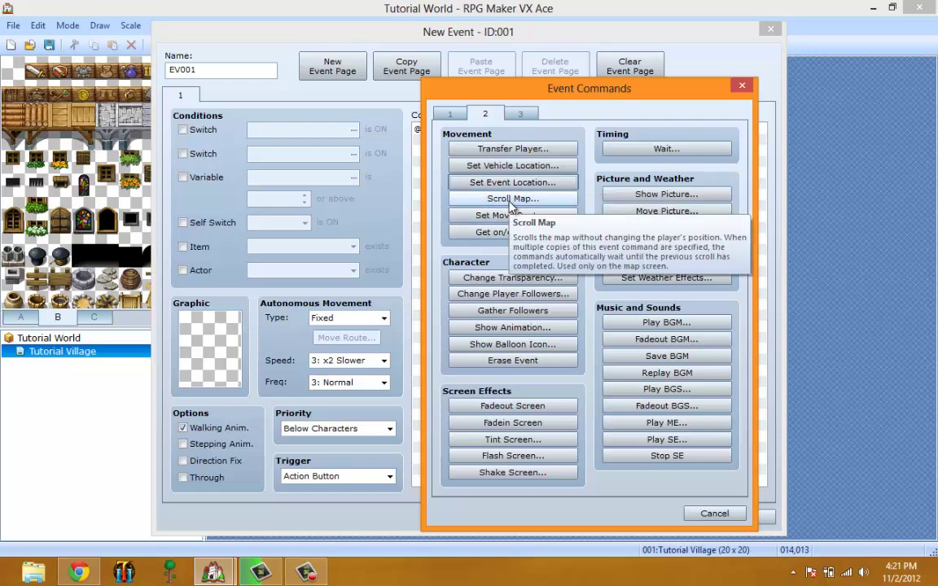
pyautogui.click(511, 200)
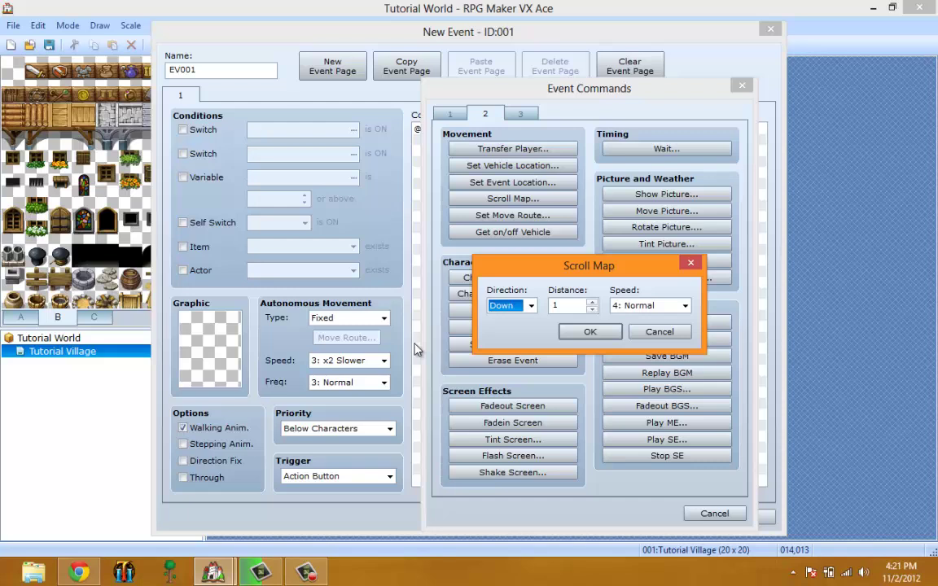
pyautogui.click(660, 331)
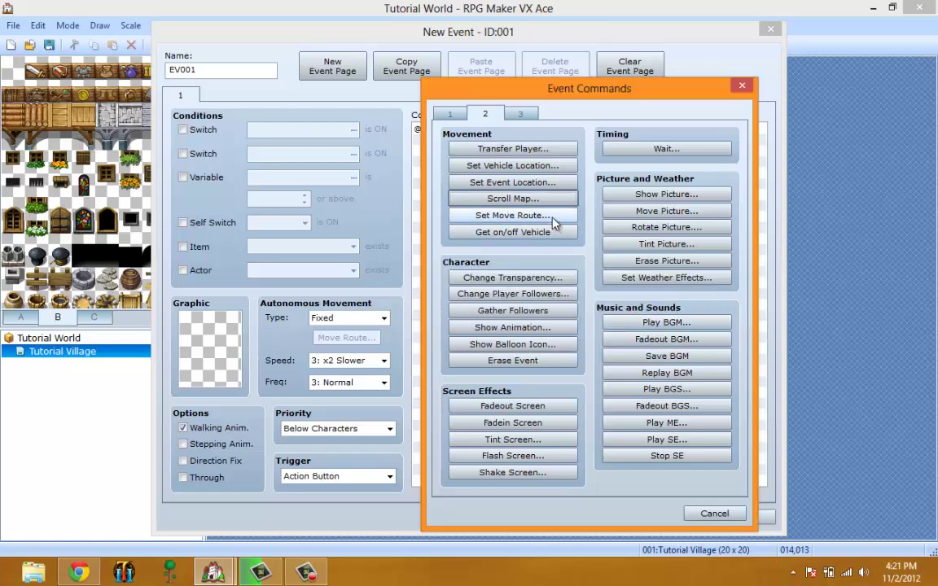
pyautogui.click(553, 218)
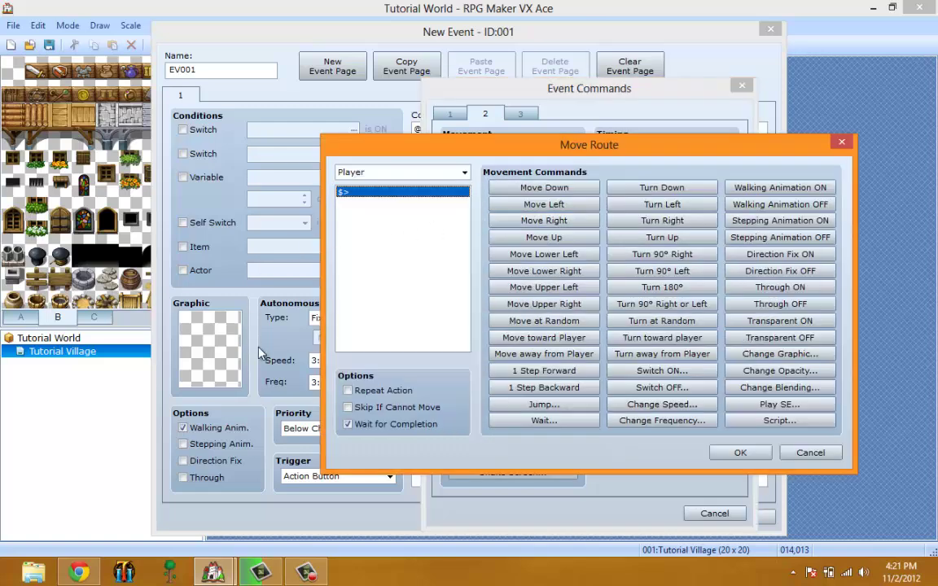
pyautogui.click(421, 176)
pyautogui.click(454, 186)
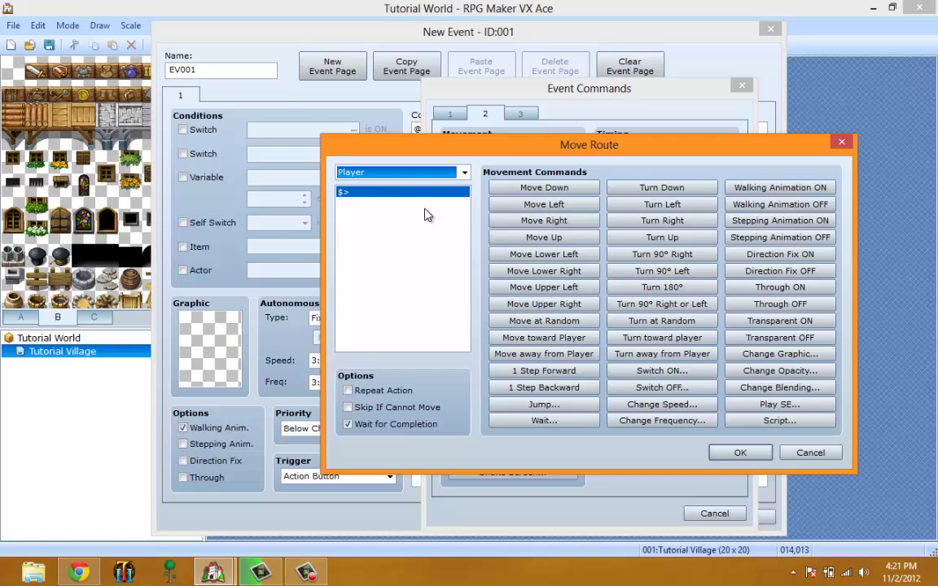
pyautogui.click(413, 174)
pyautogui.click(740, 453)
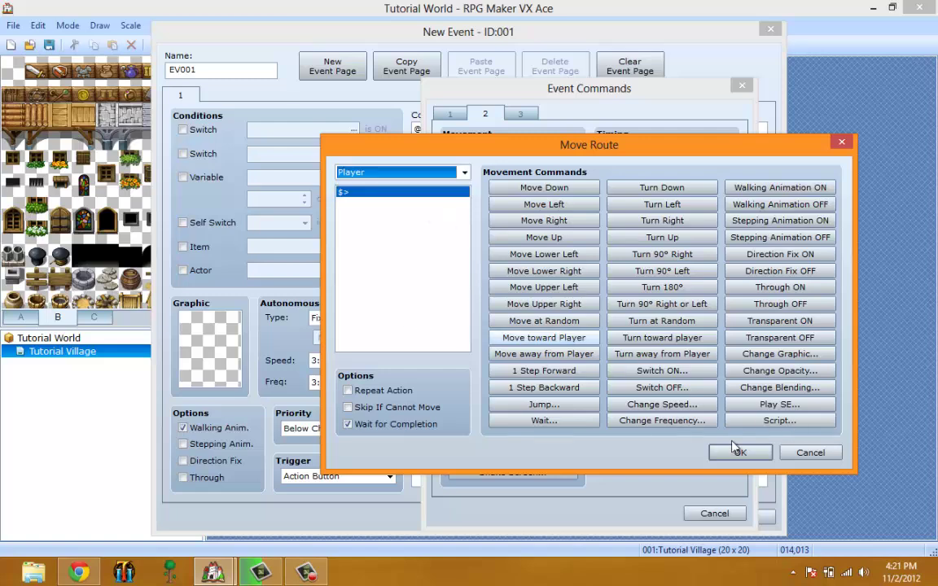
pyautogui.click(817, 453)
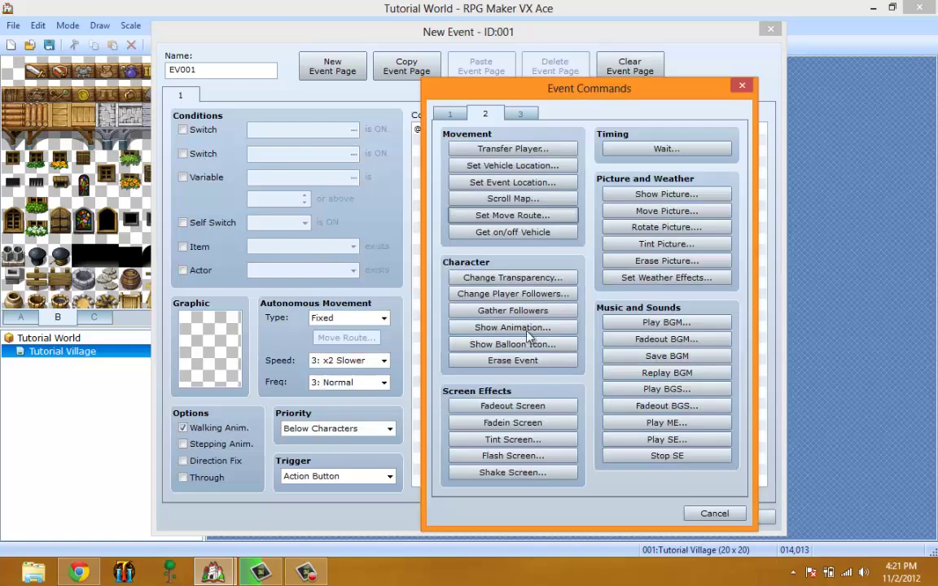
pyautogui.click(548, 235)
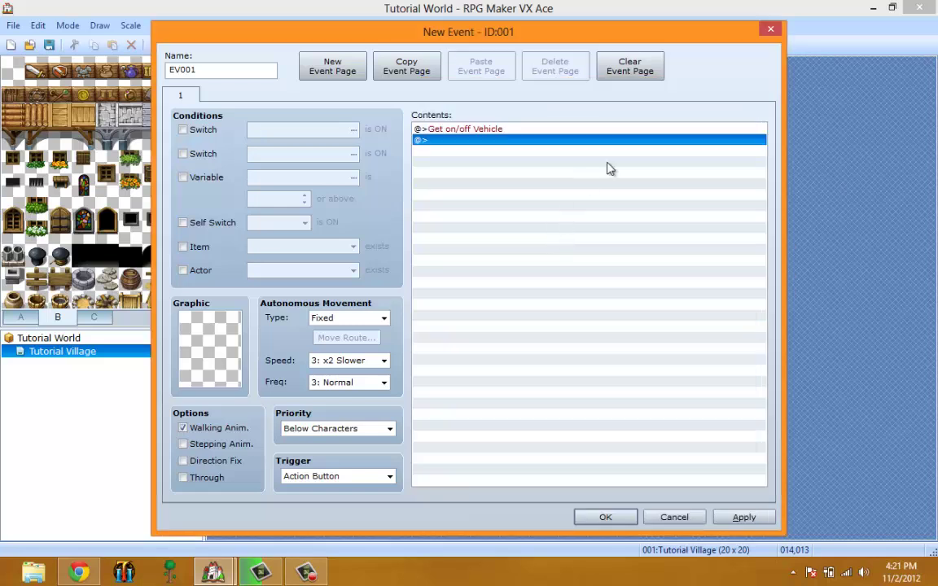
pyautogui.click(512, 130)
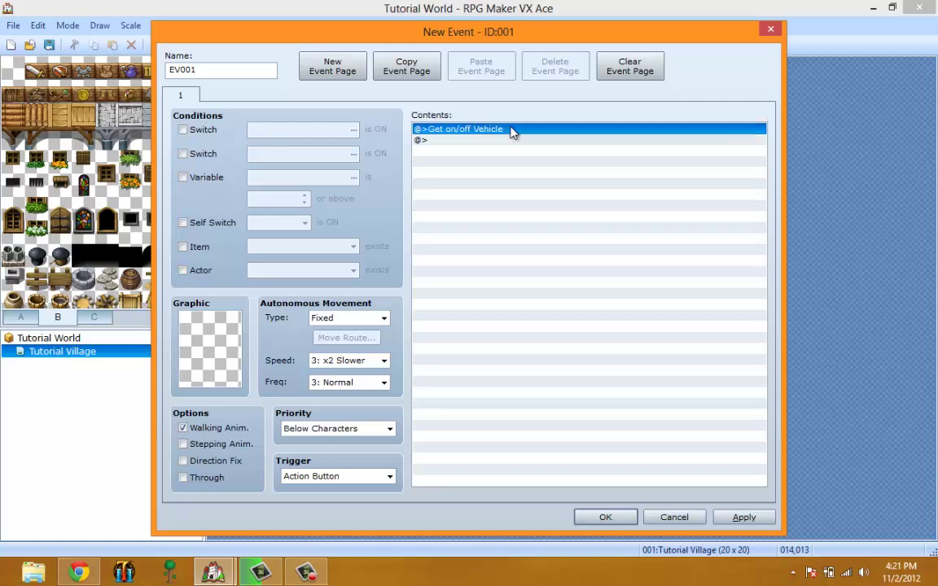
pyautogui.rightClick(511, 130)
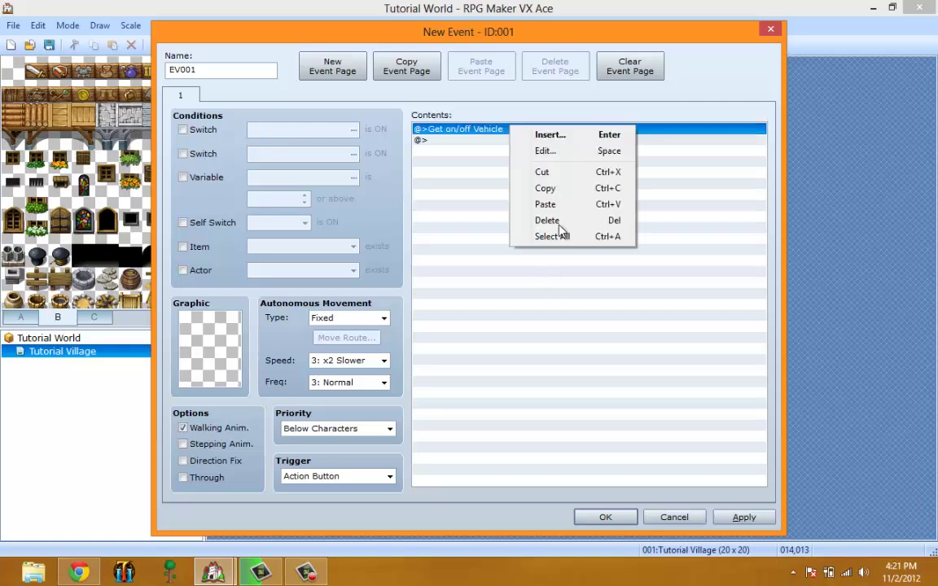
pyautogui.press('Delete')
pyautogui.rightClick(513, 132)
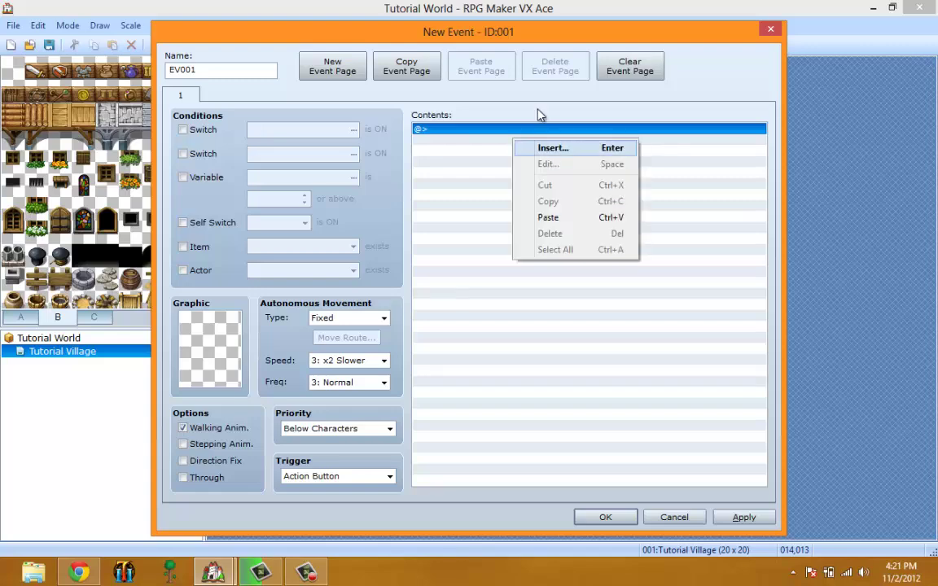
pyautogui.click(544, 148)
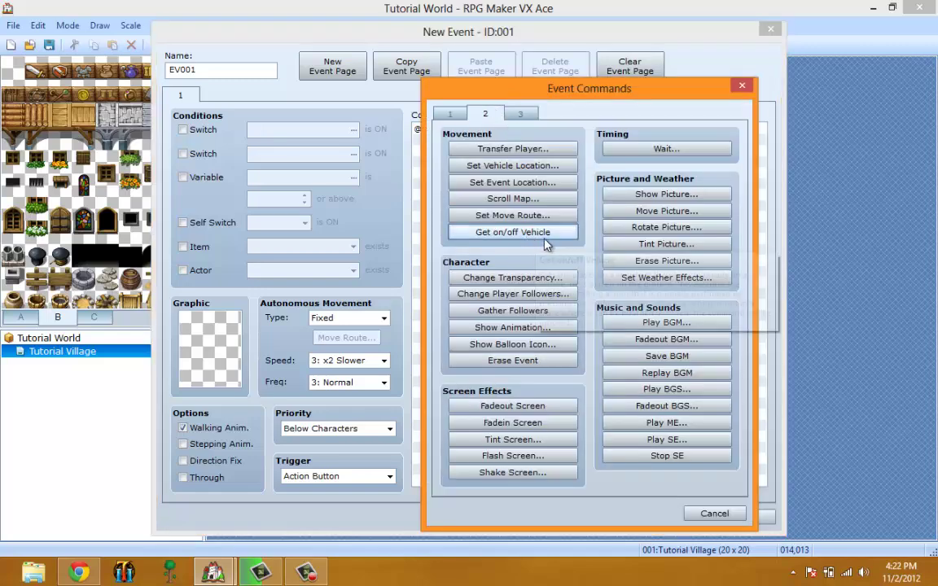
pyautogui.click(306, 572)
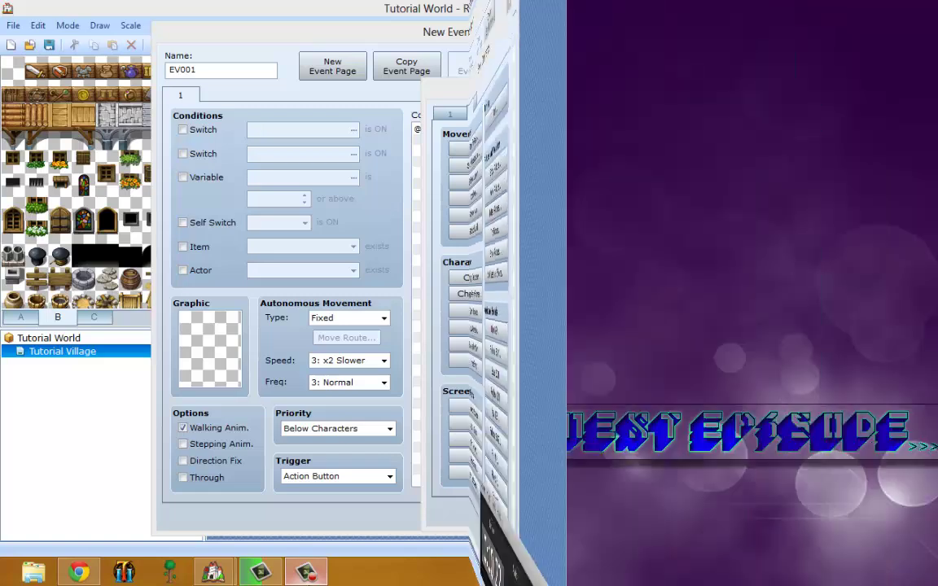